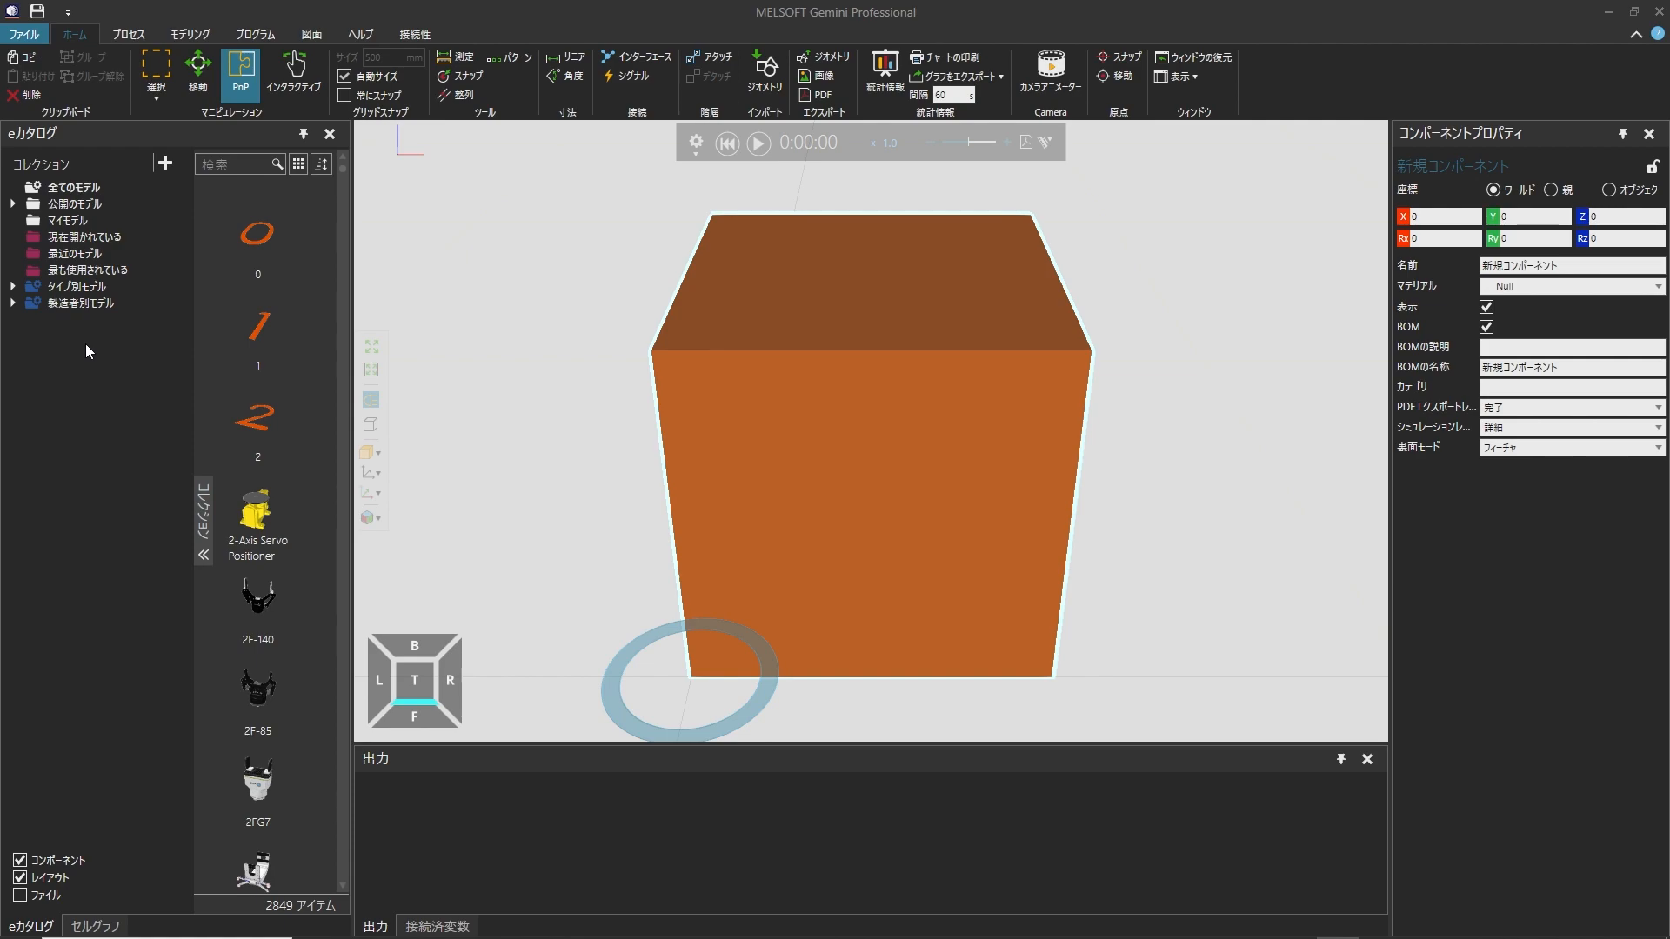
click(42, 35)
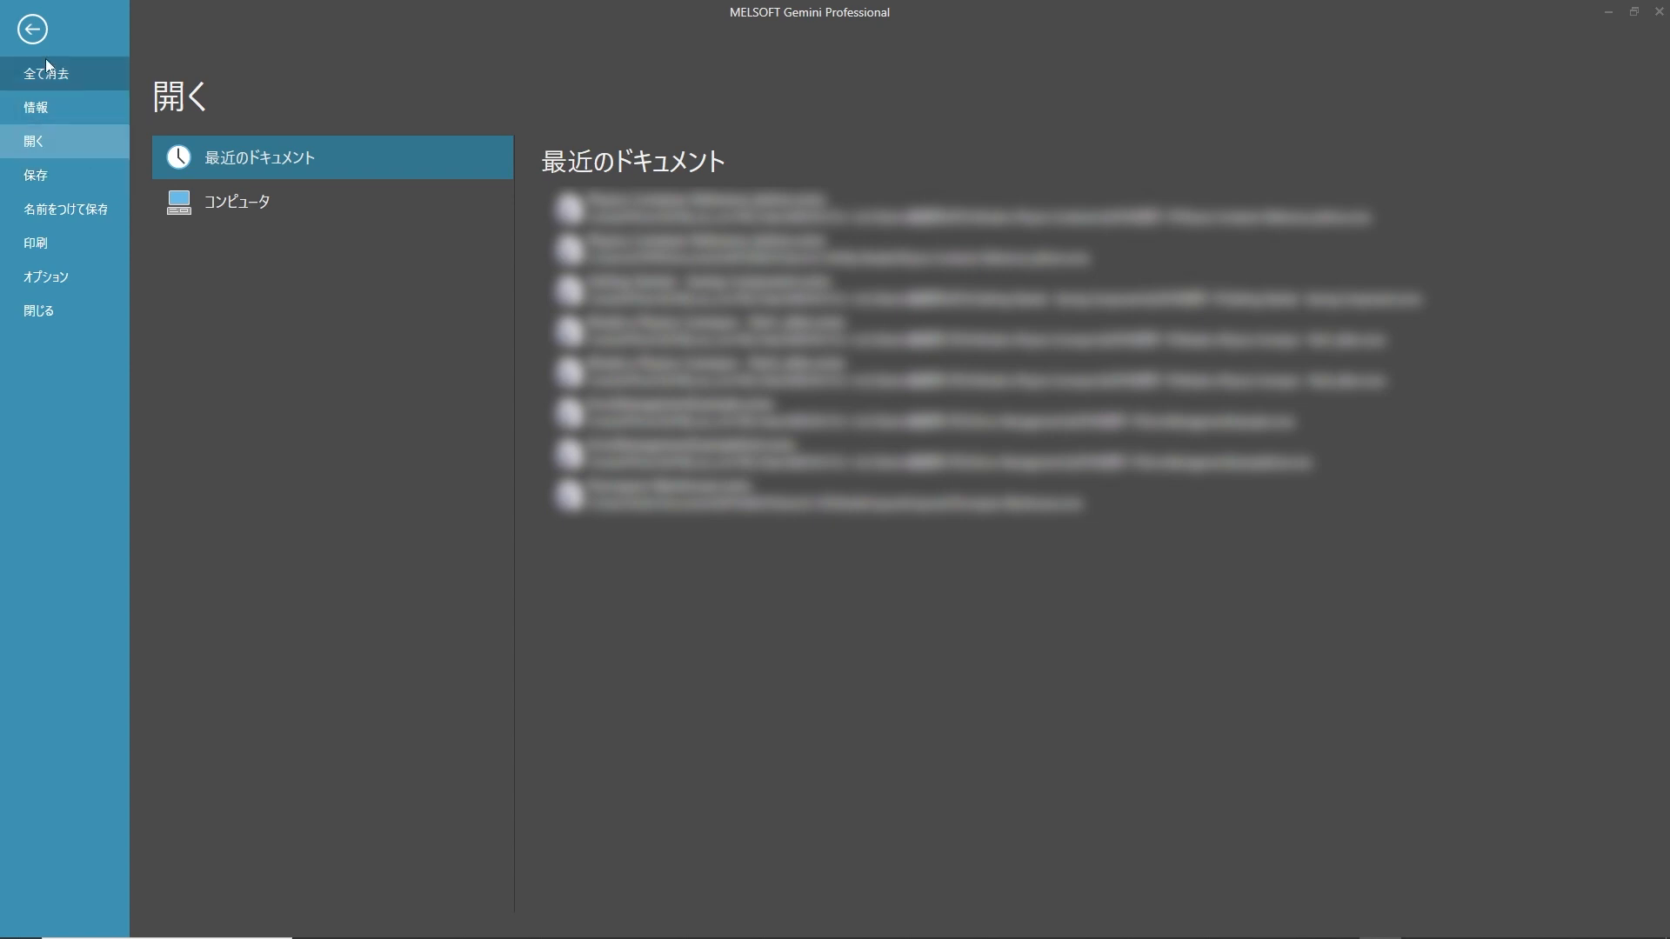
click(35, 35)
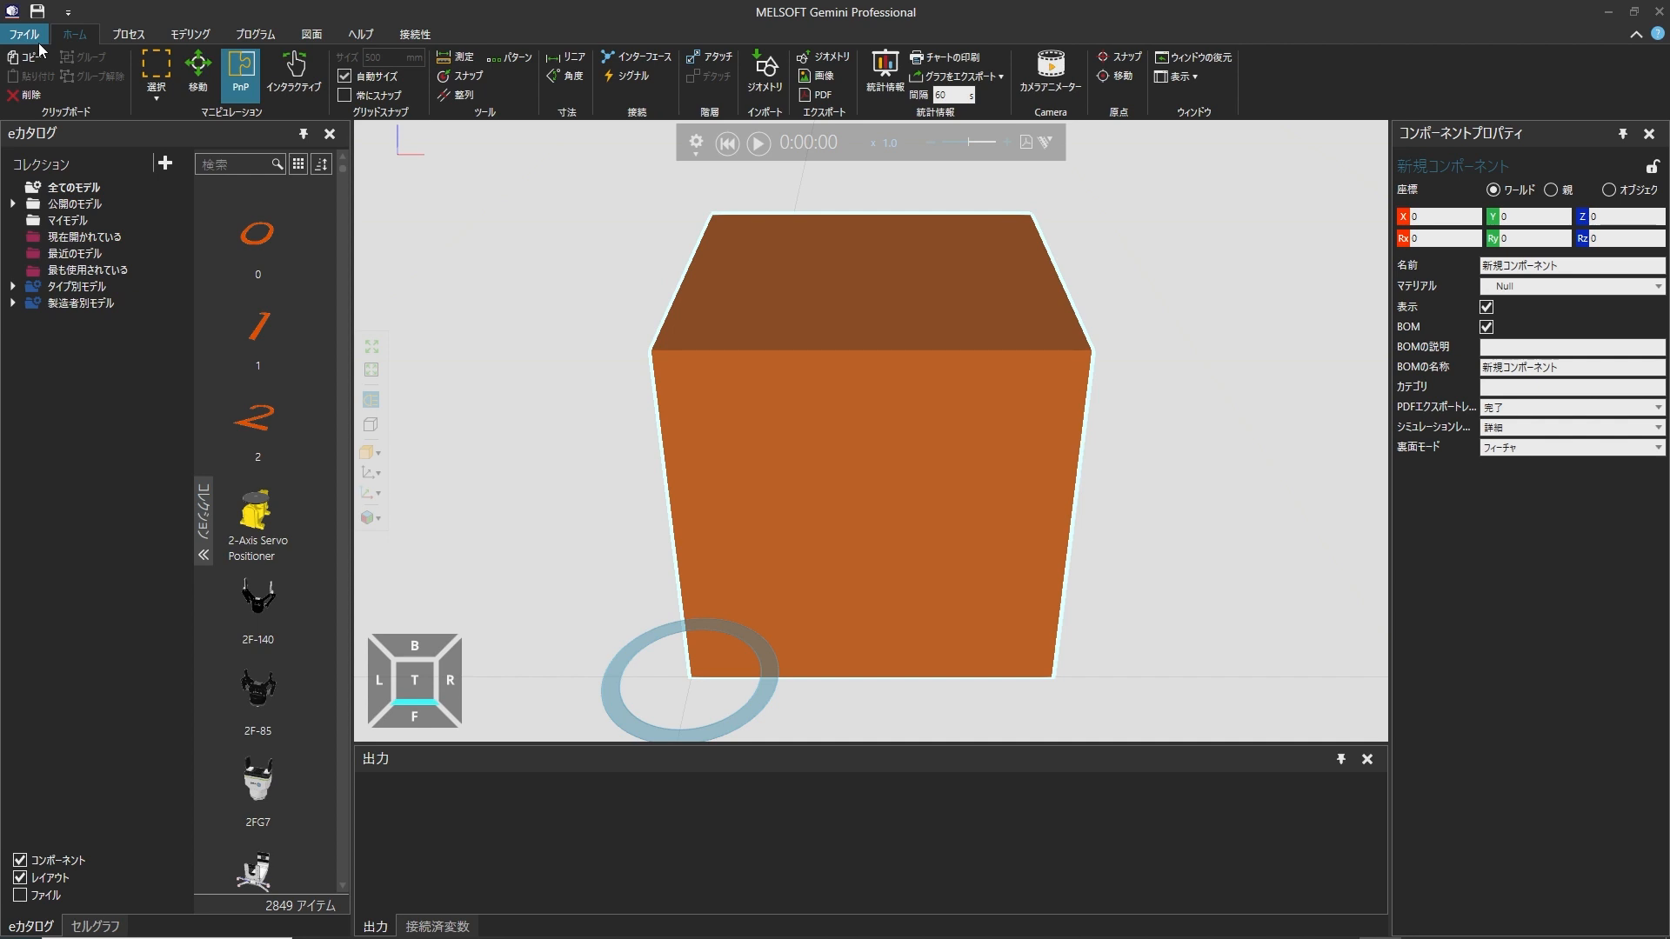
Create a new component in the empty layout and add a block feature to it
click(207, 35)
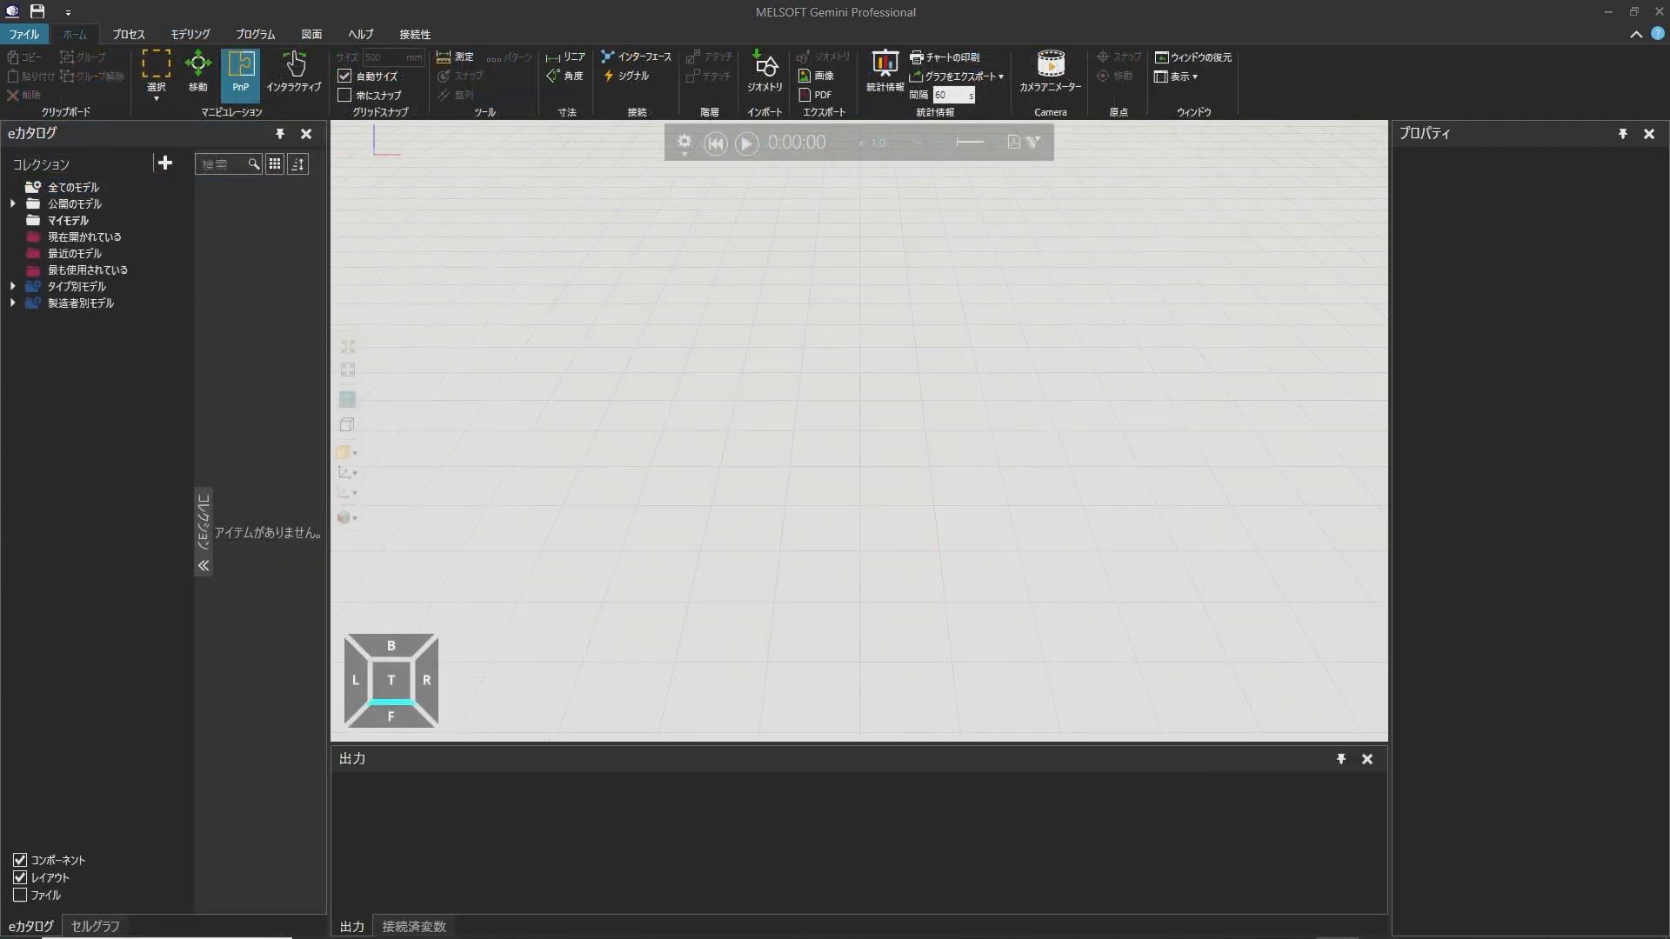
click(187, 34)
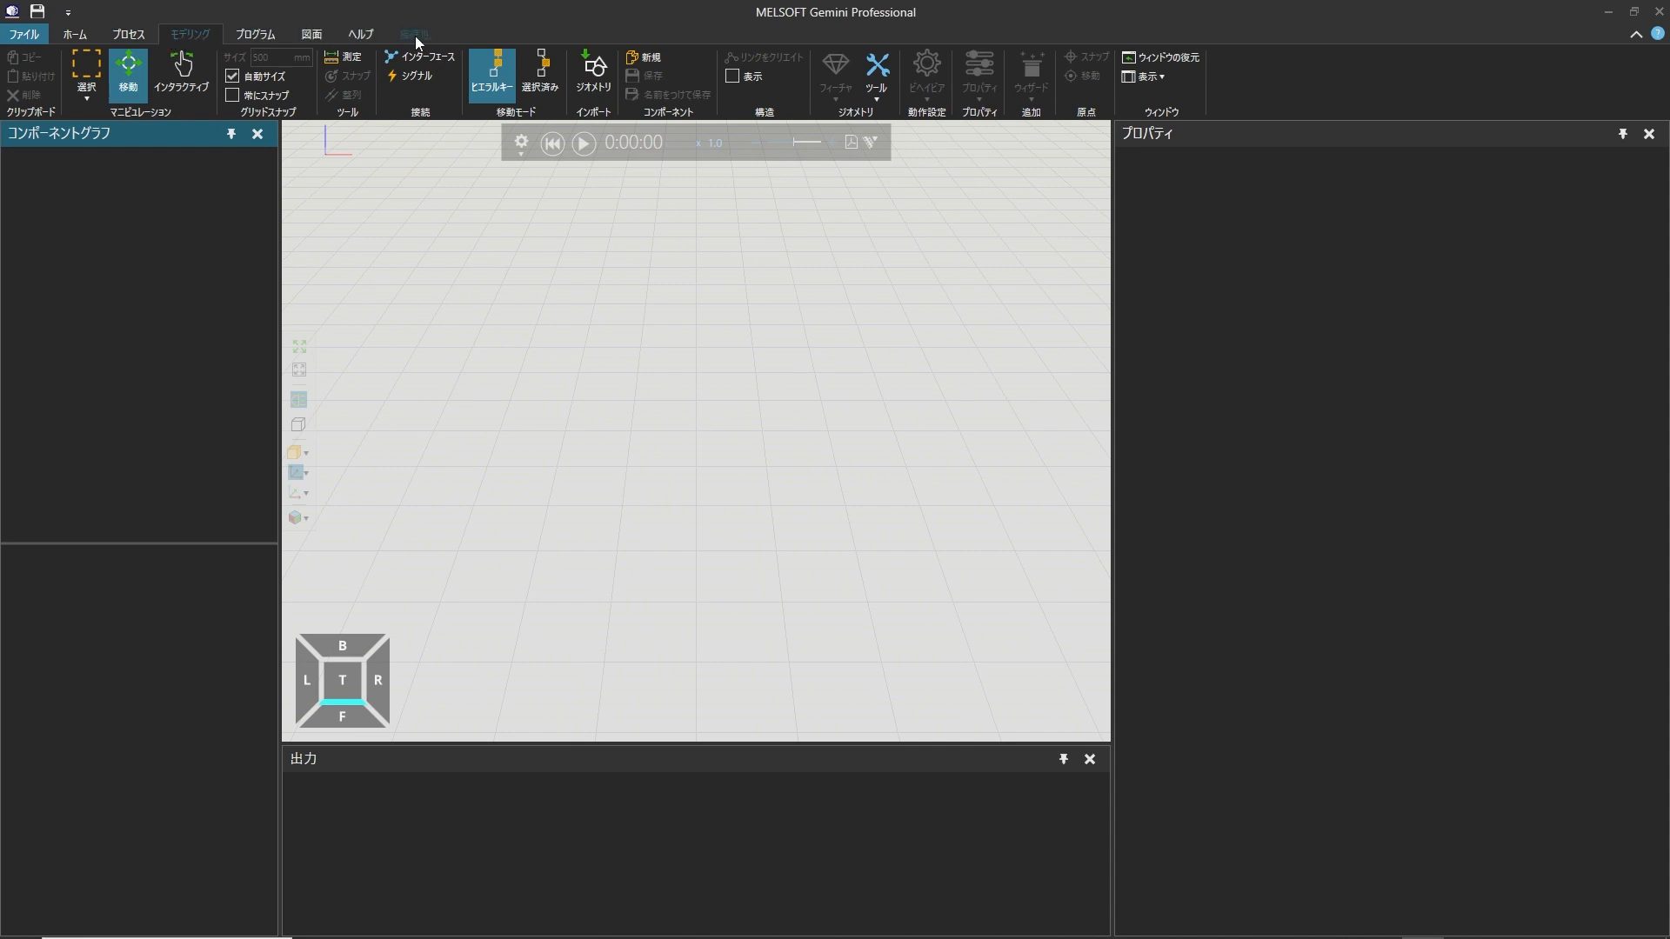
click(650, 58)
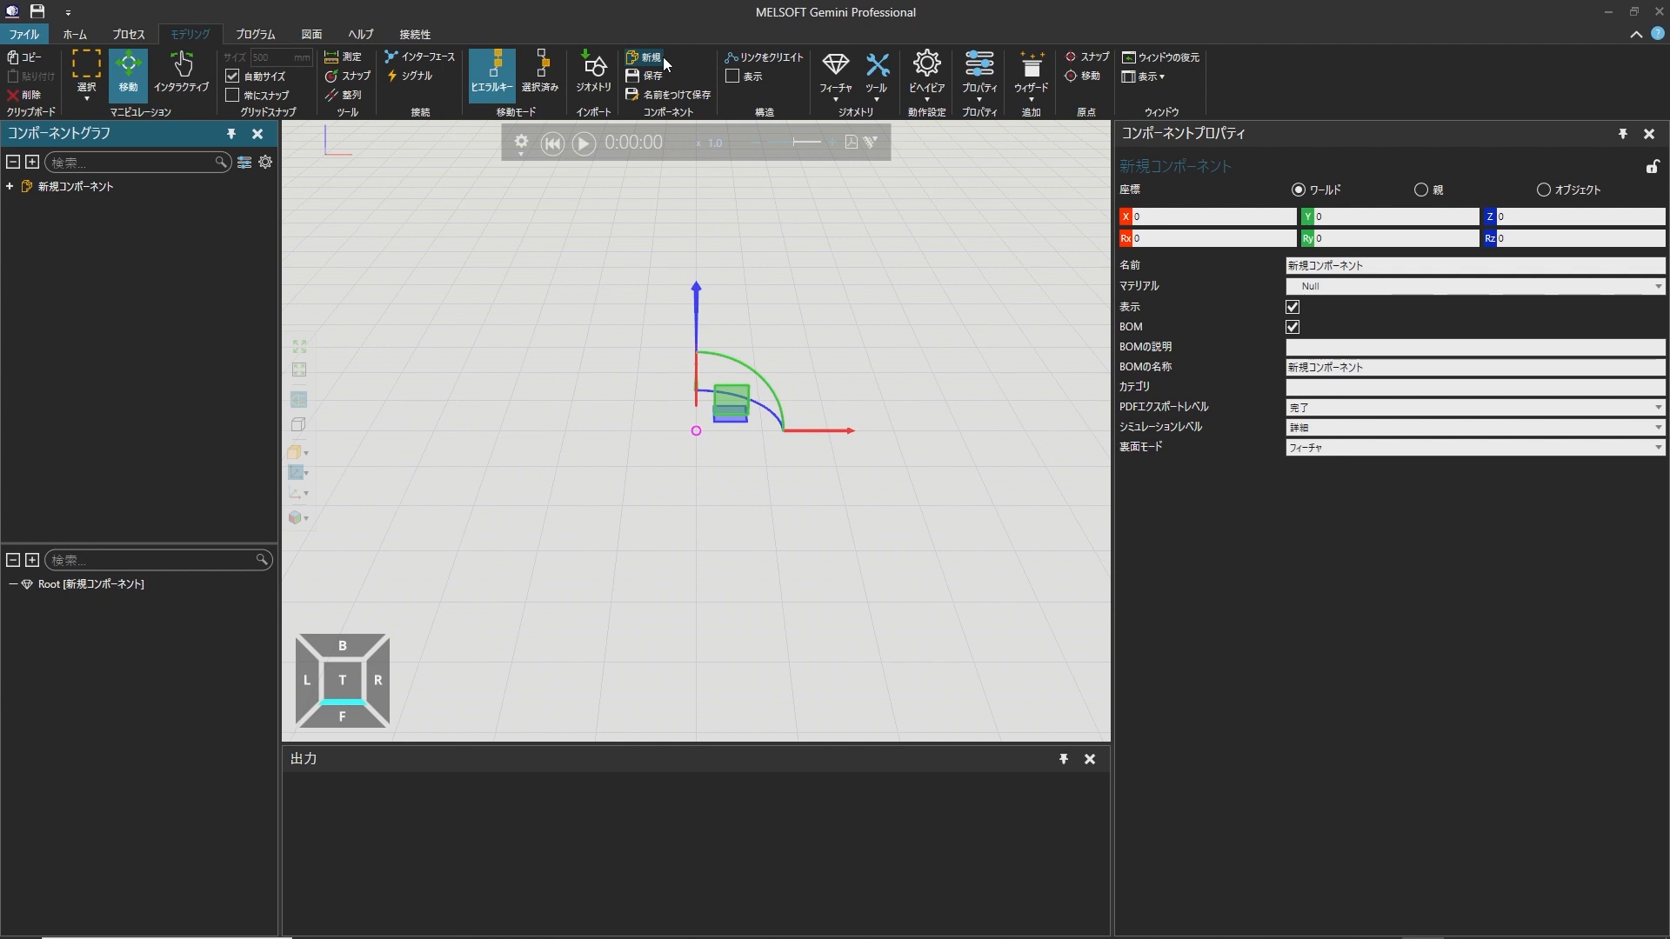
click(820, 78)
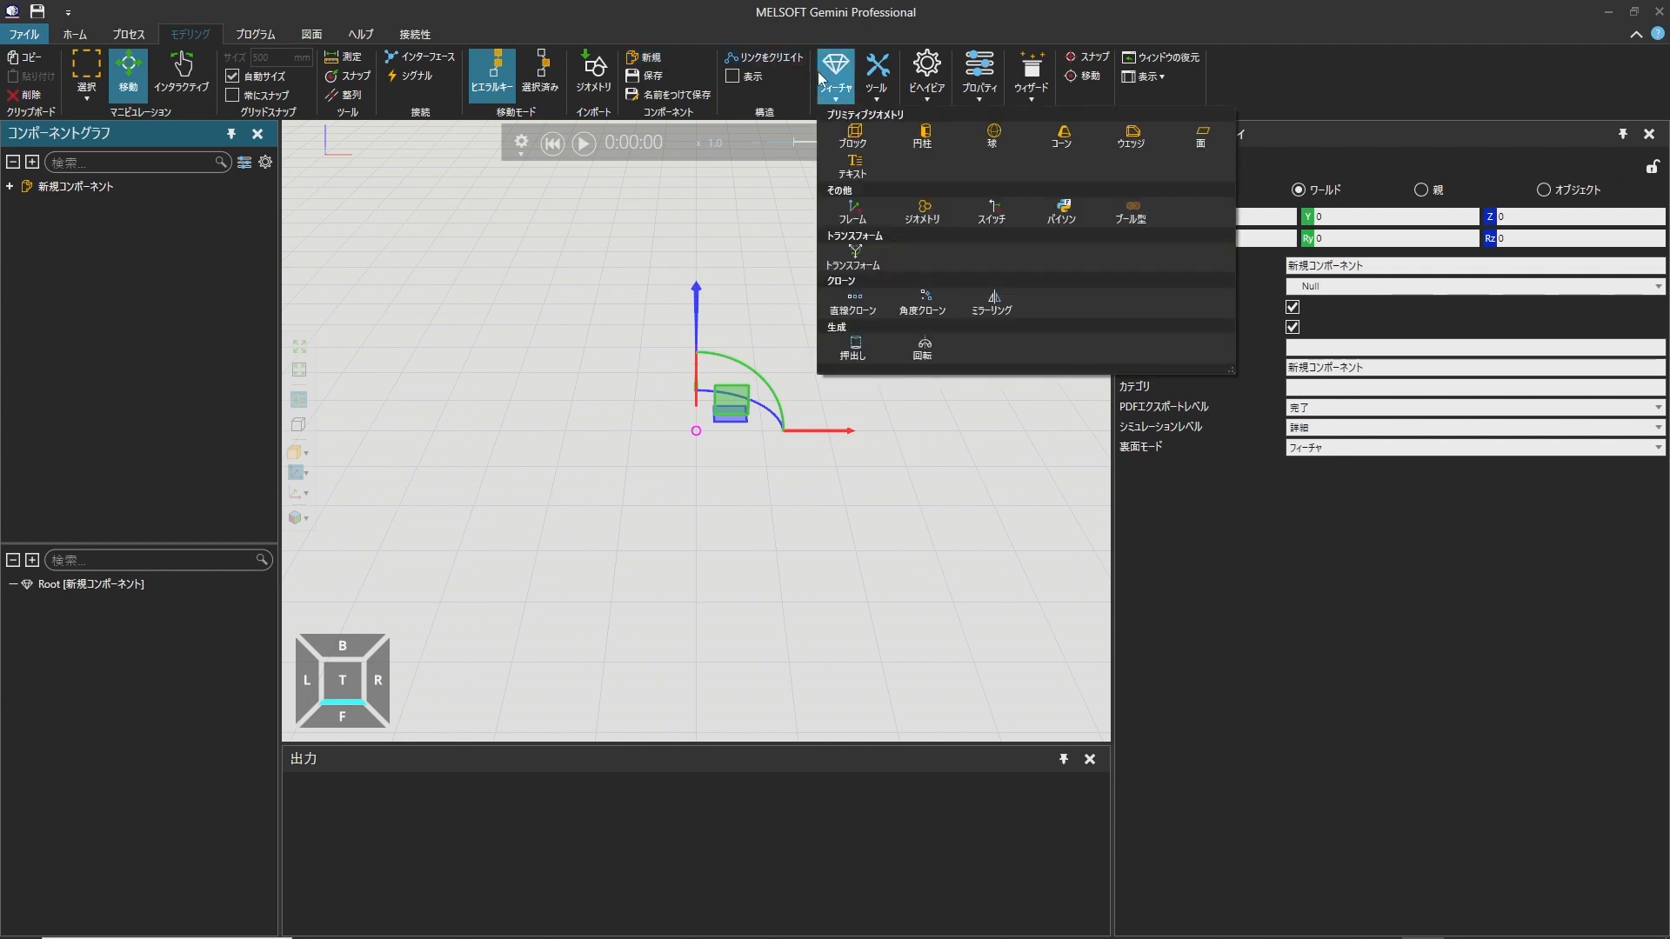
click(829, 136)
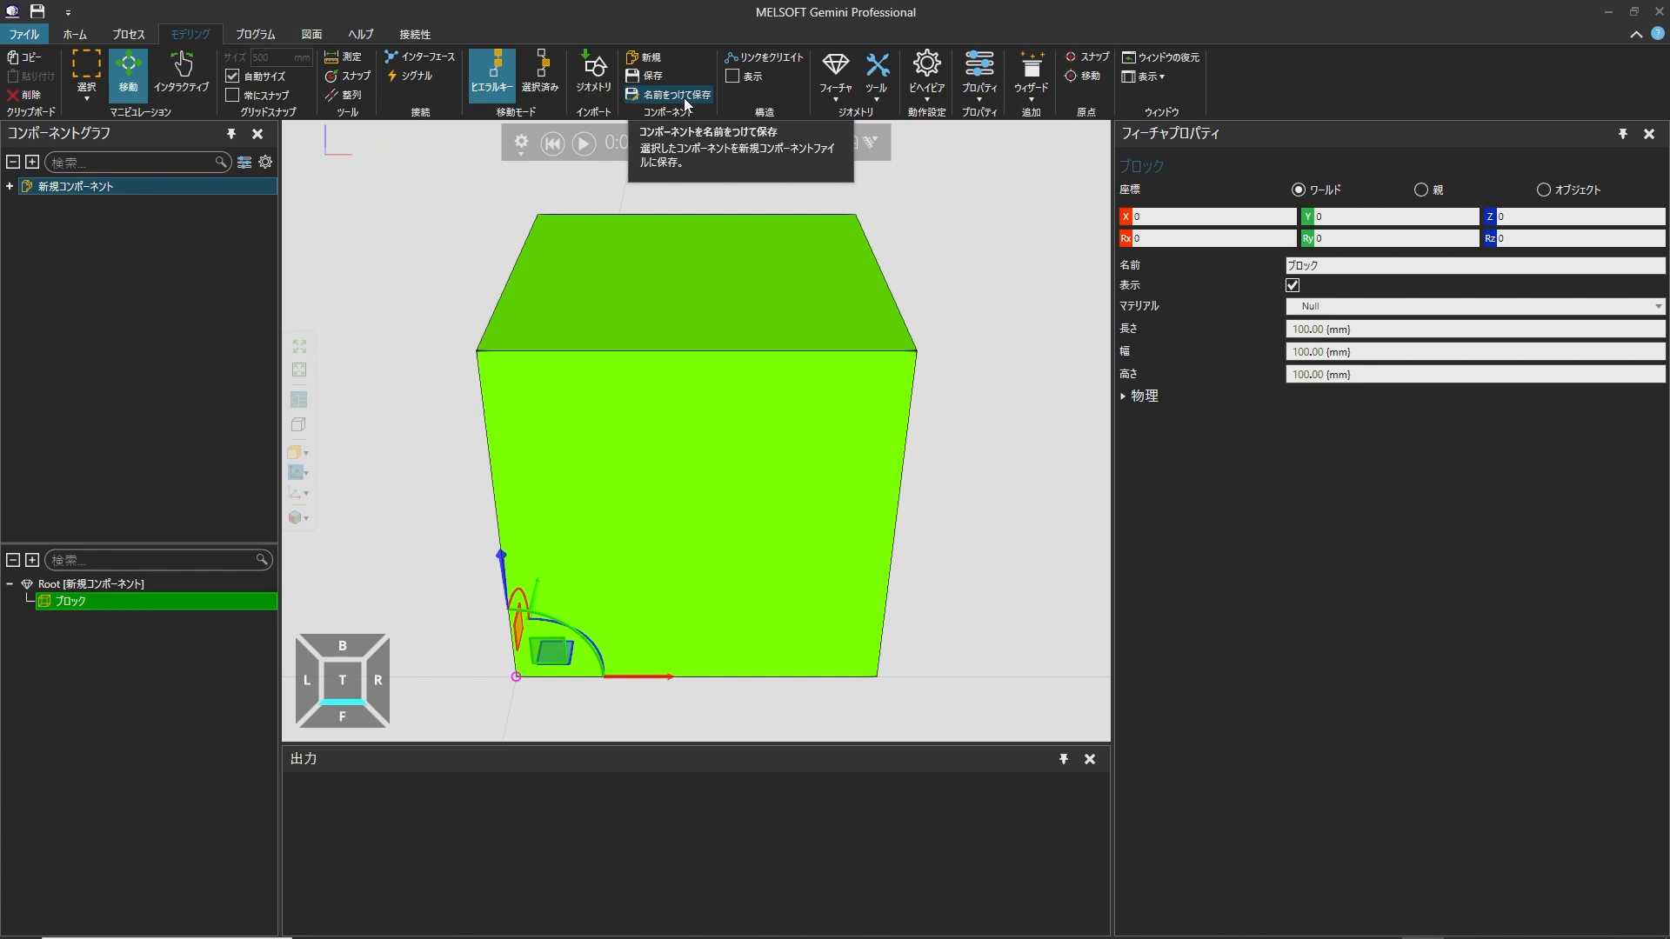
Name the component My Block and save it as My Block.vcmx in the My Models folder
click(684, 102)
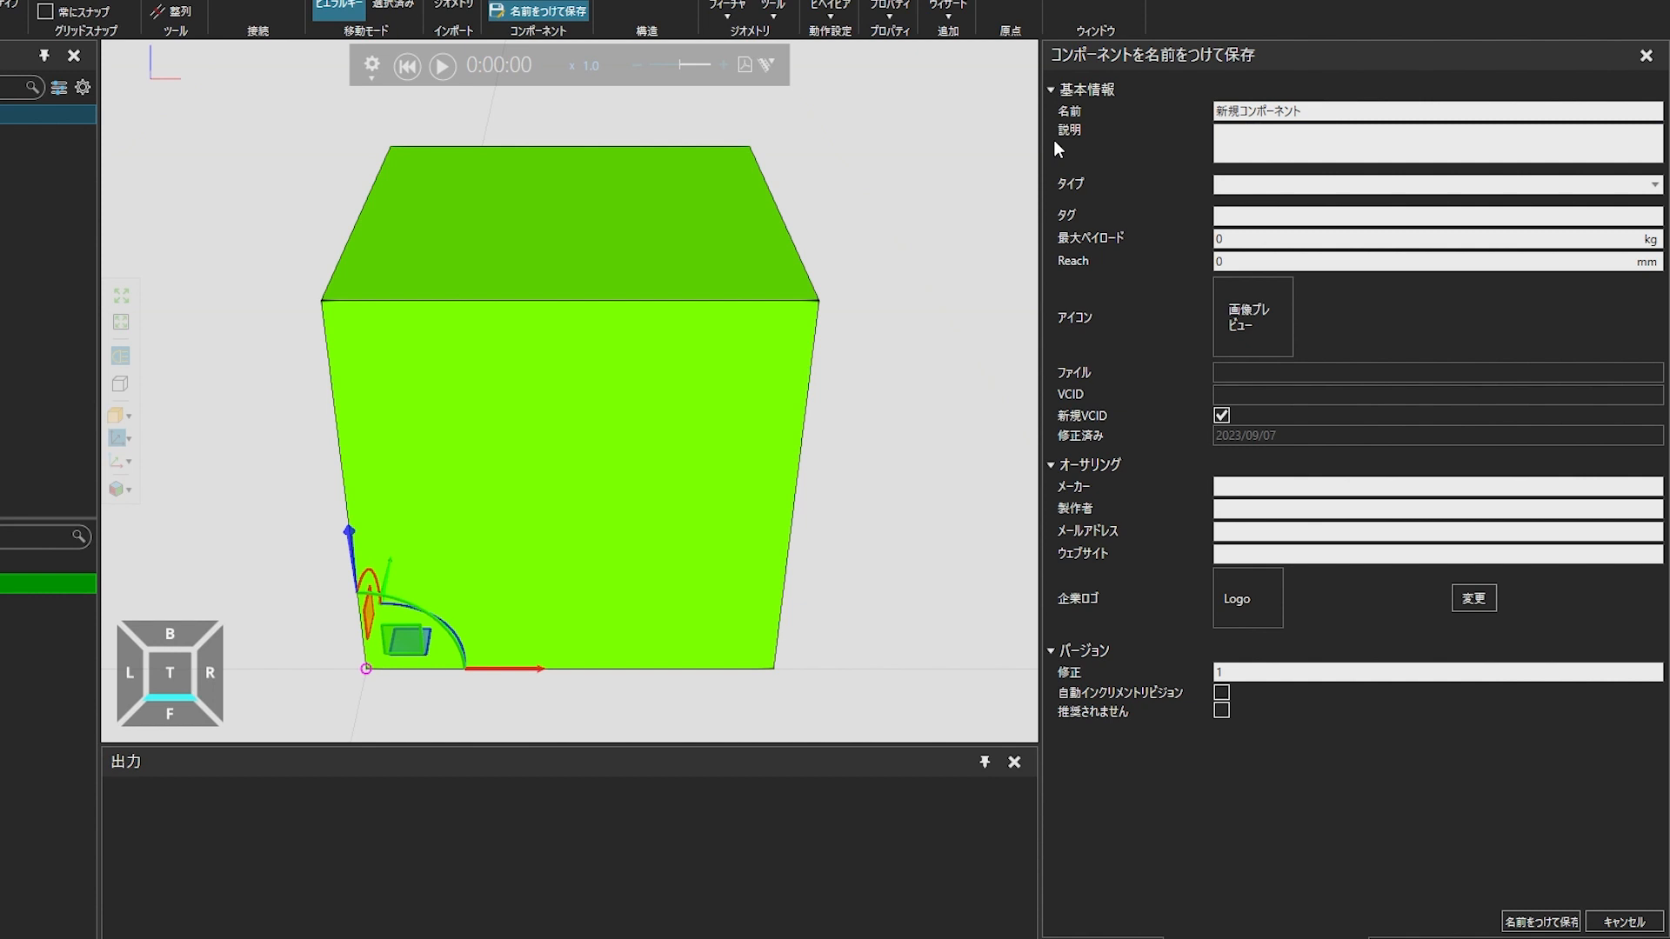
click(1261, 185)
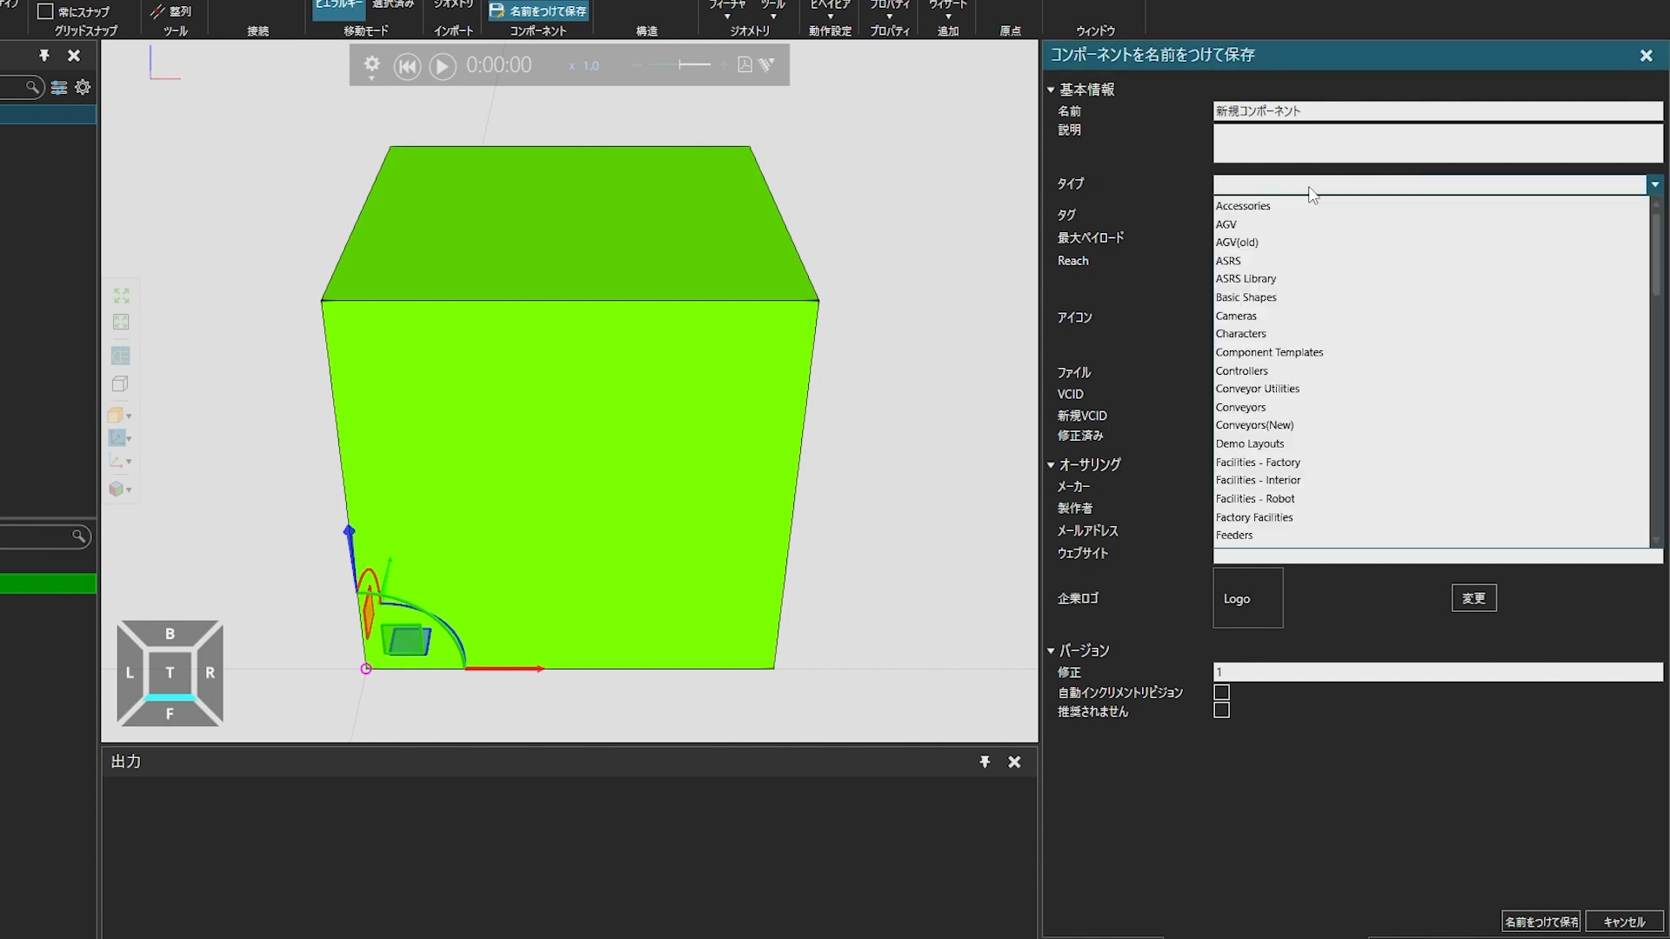
scroll(1309, 414, down, 15)
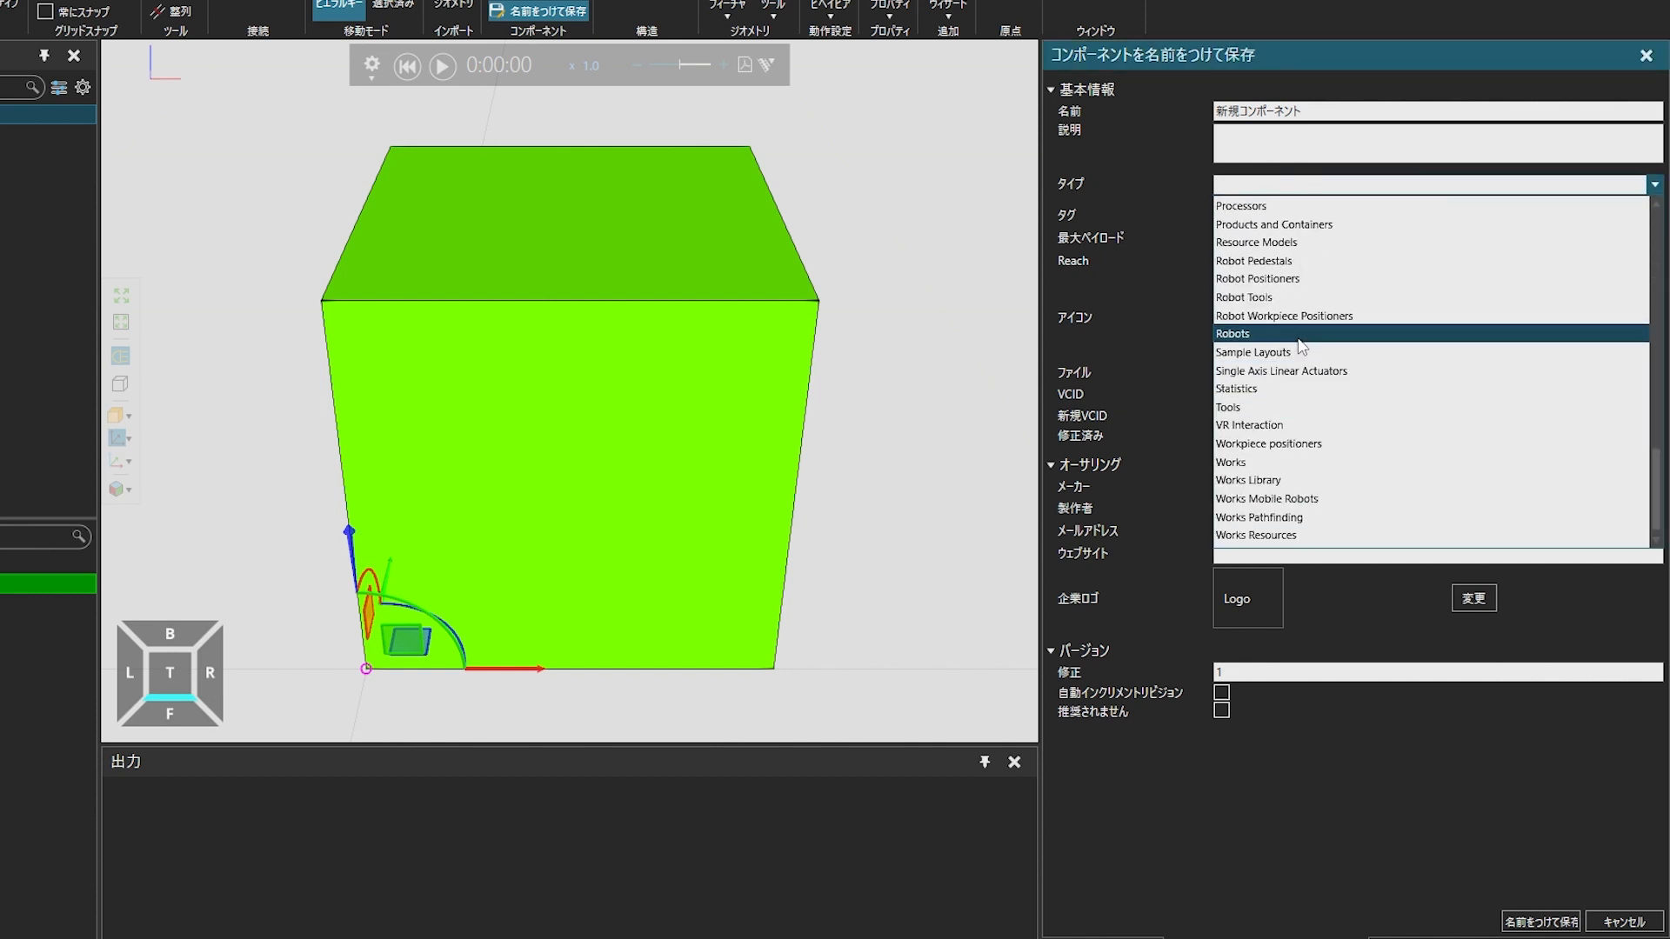
click(1141, 294)
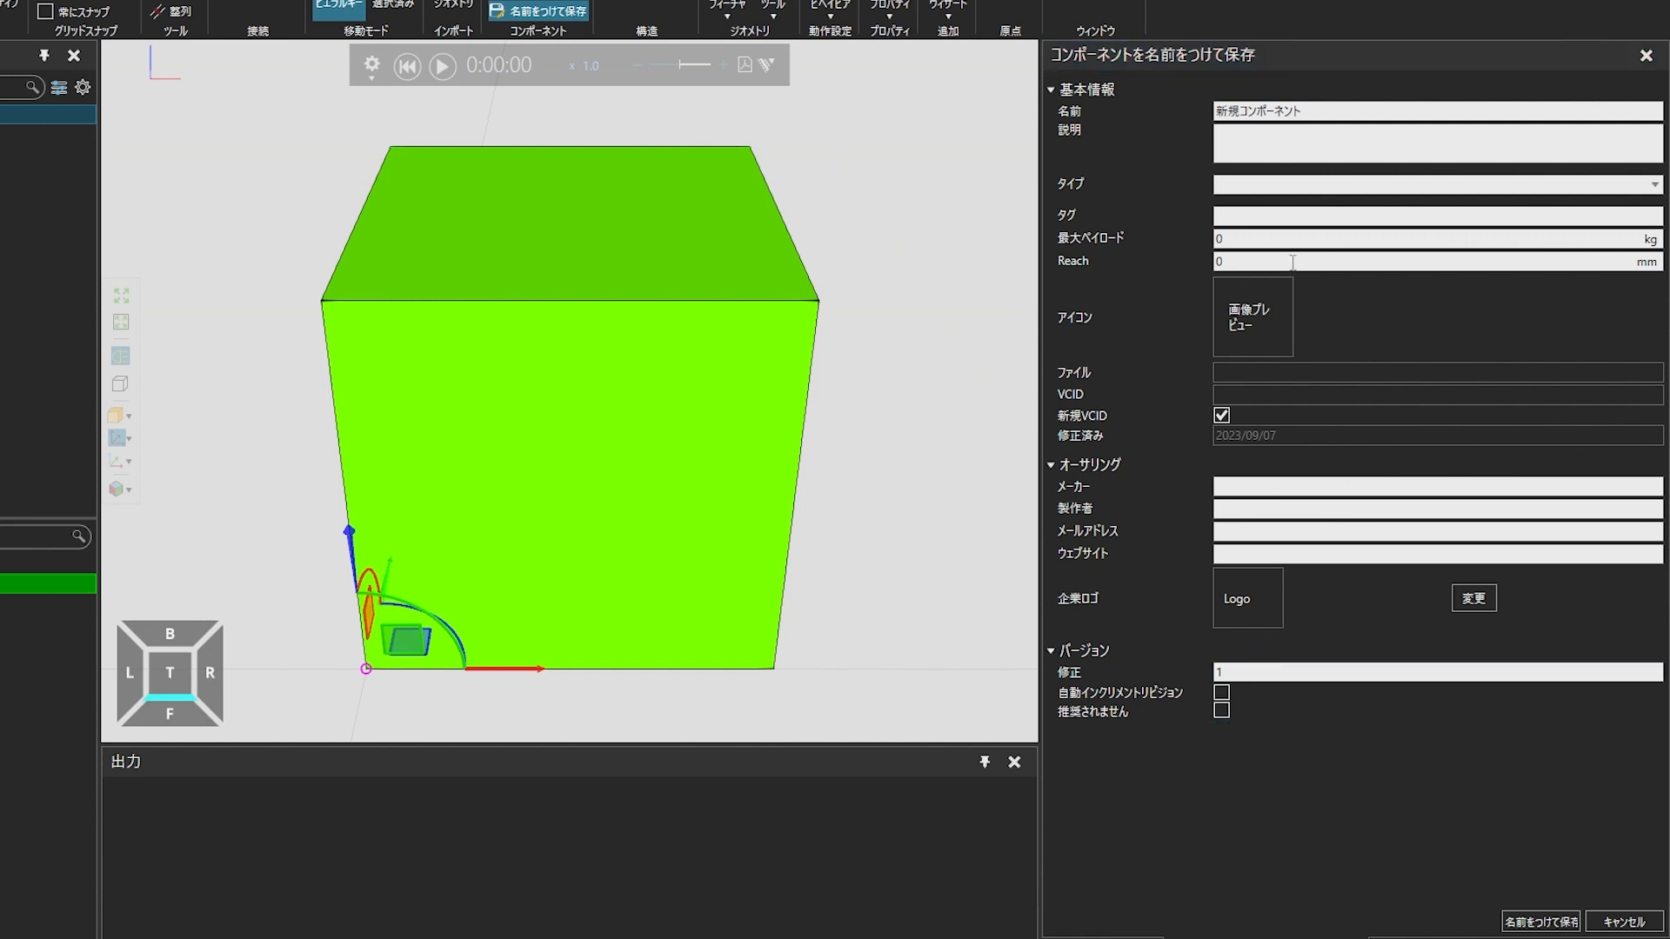
key(ctrl+a)
text(My Block)
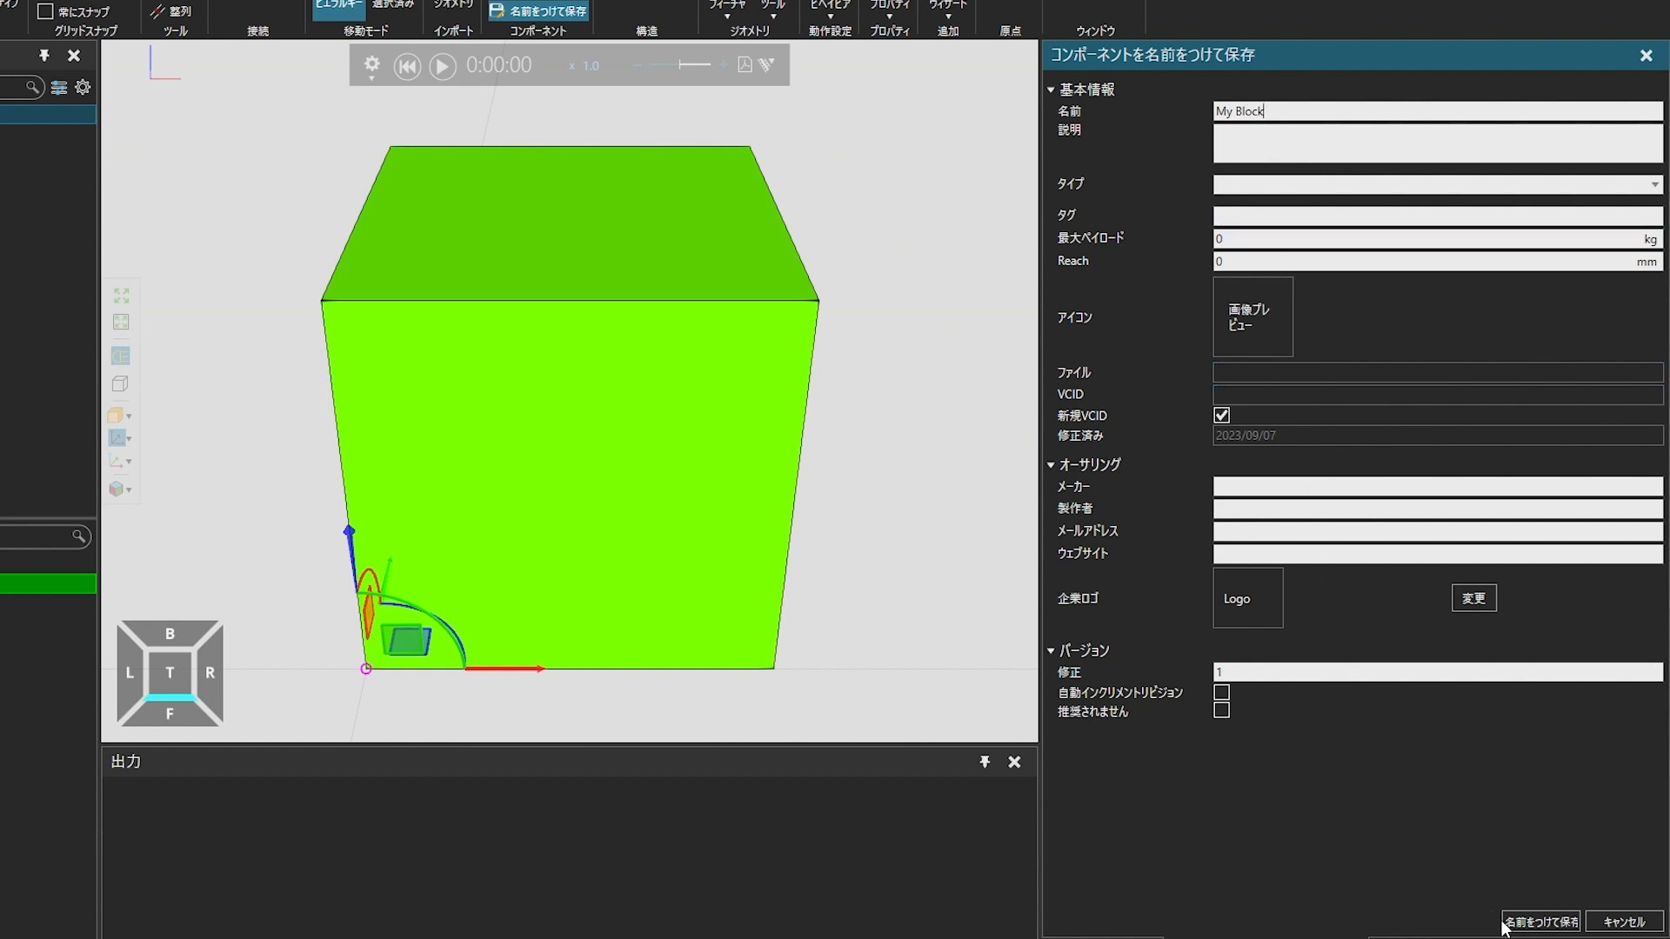
click(1541, 923)
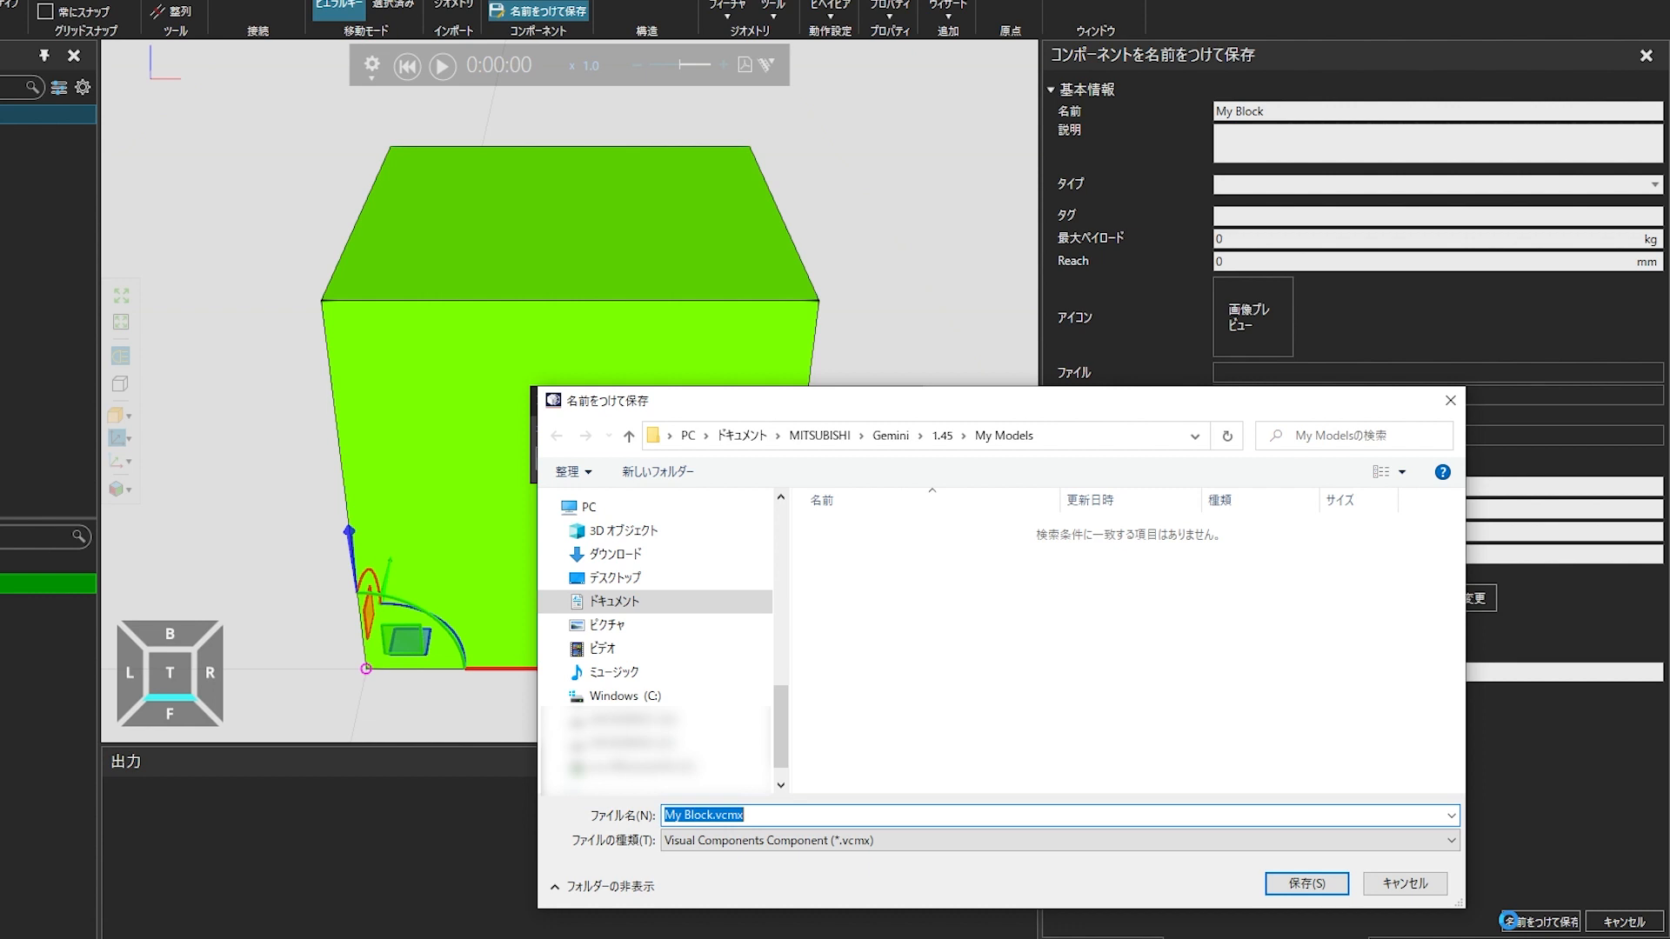
click(1339, 887)
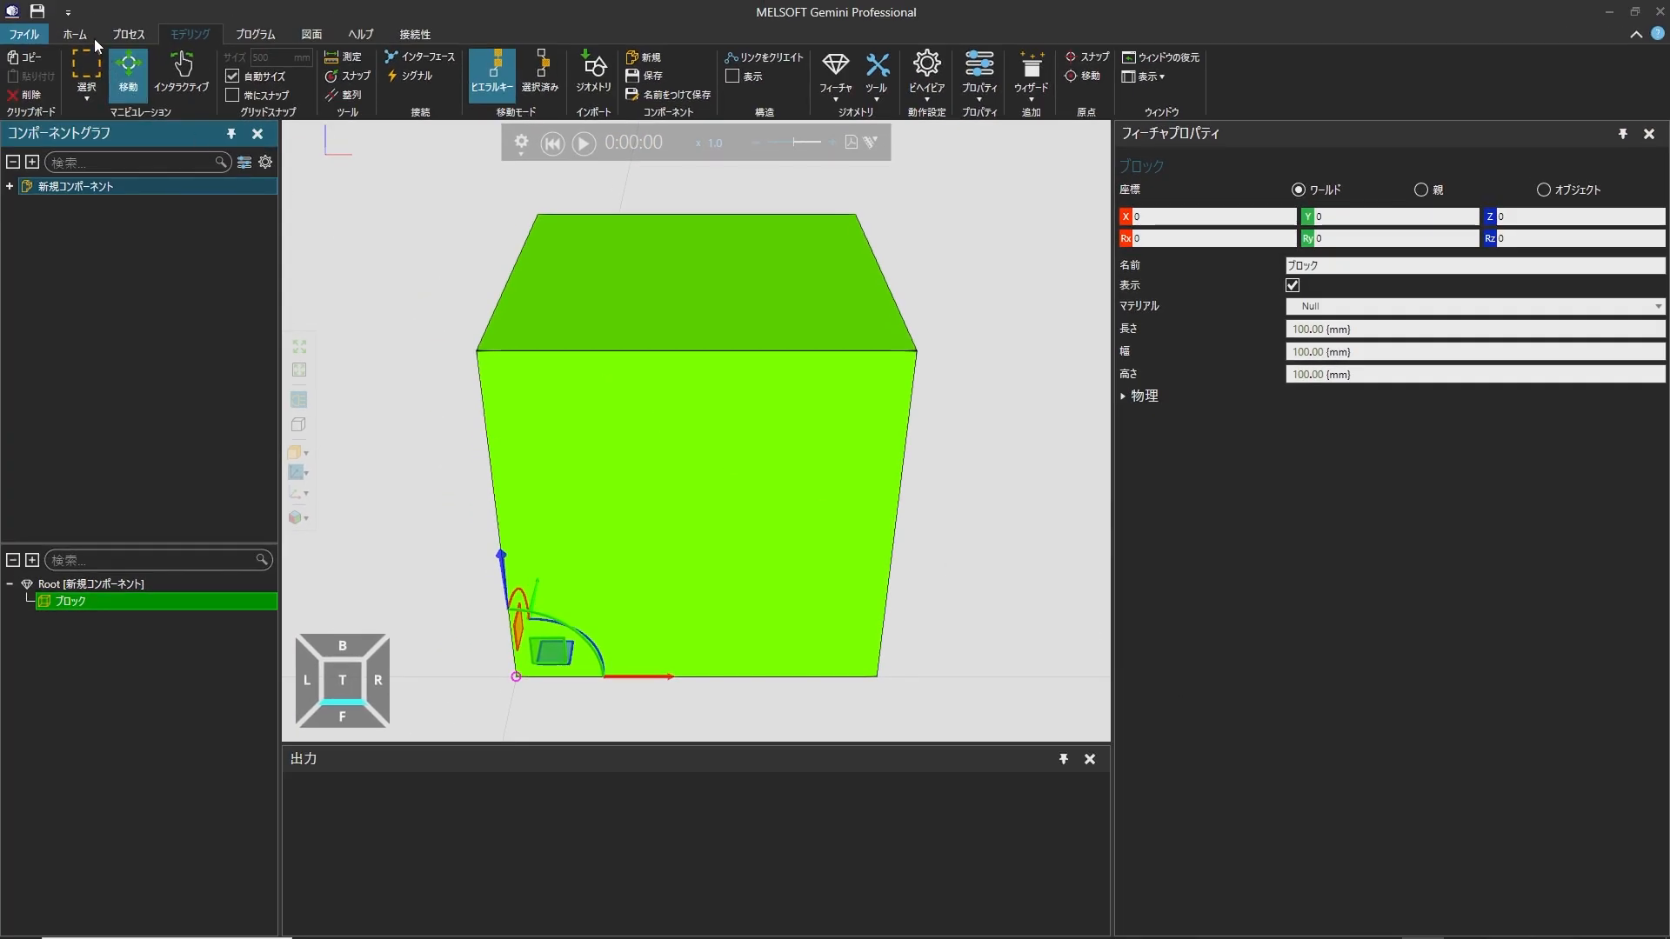
Show the マイモデル collection in the eCatalog and review the list of catalog sources
click(94, 38)
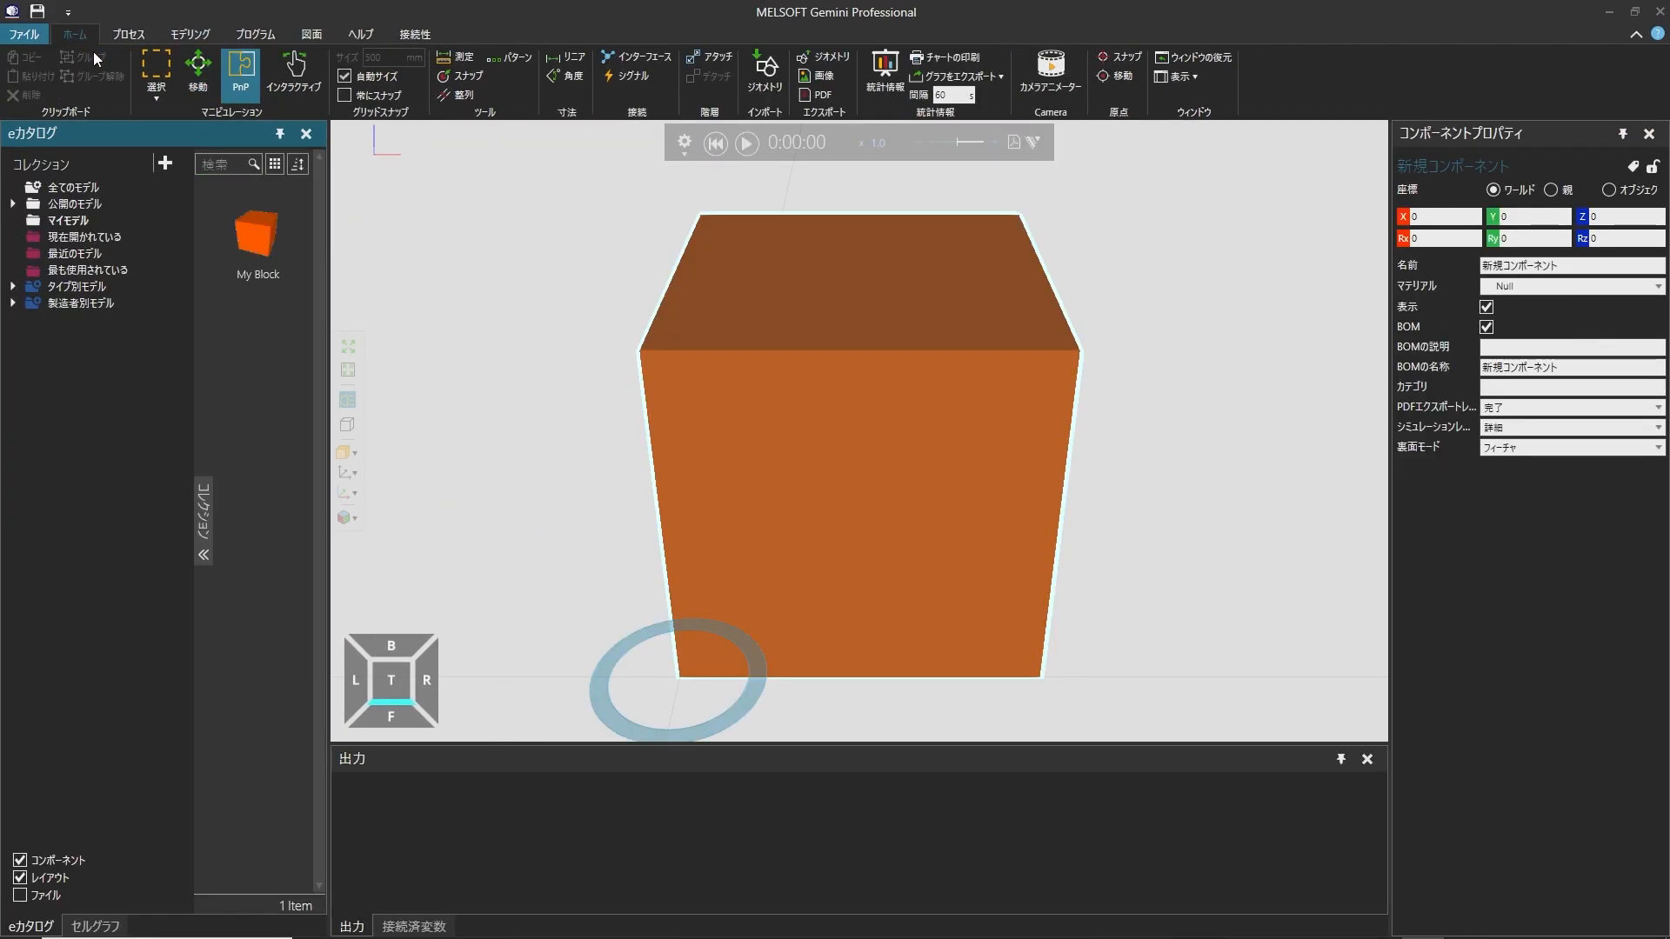
click(78, 223)
click(169, 163)
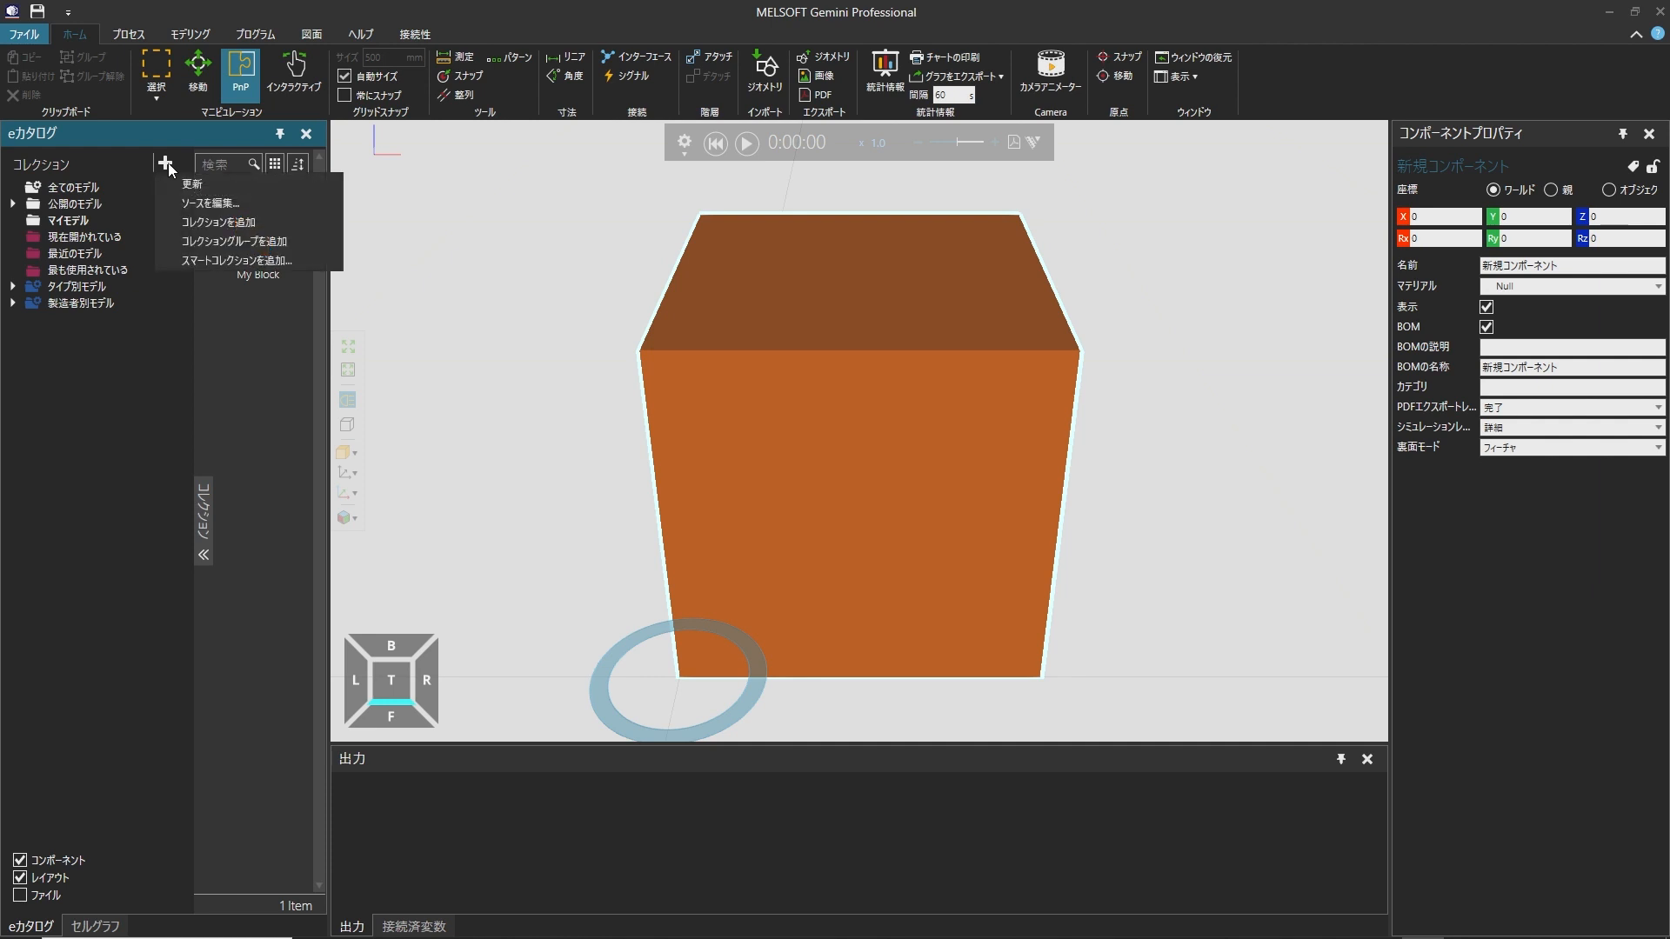
click(165, 202)
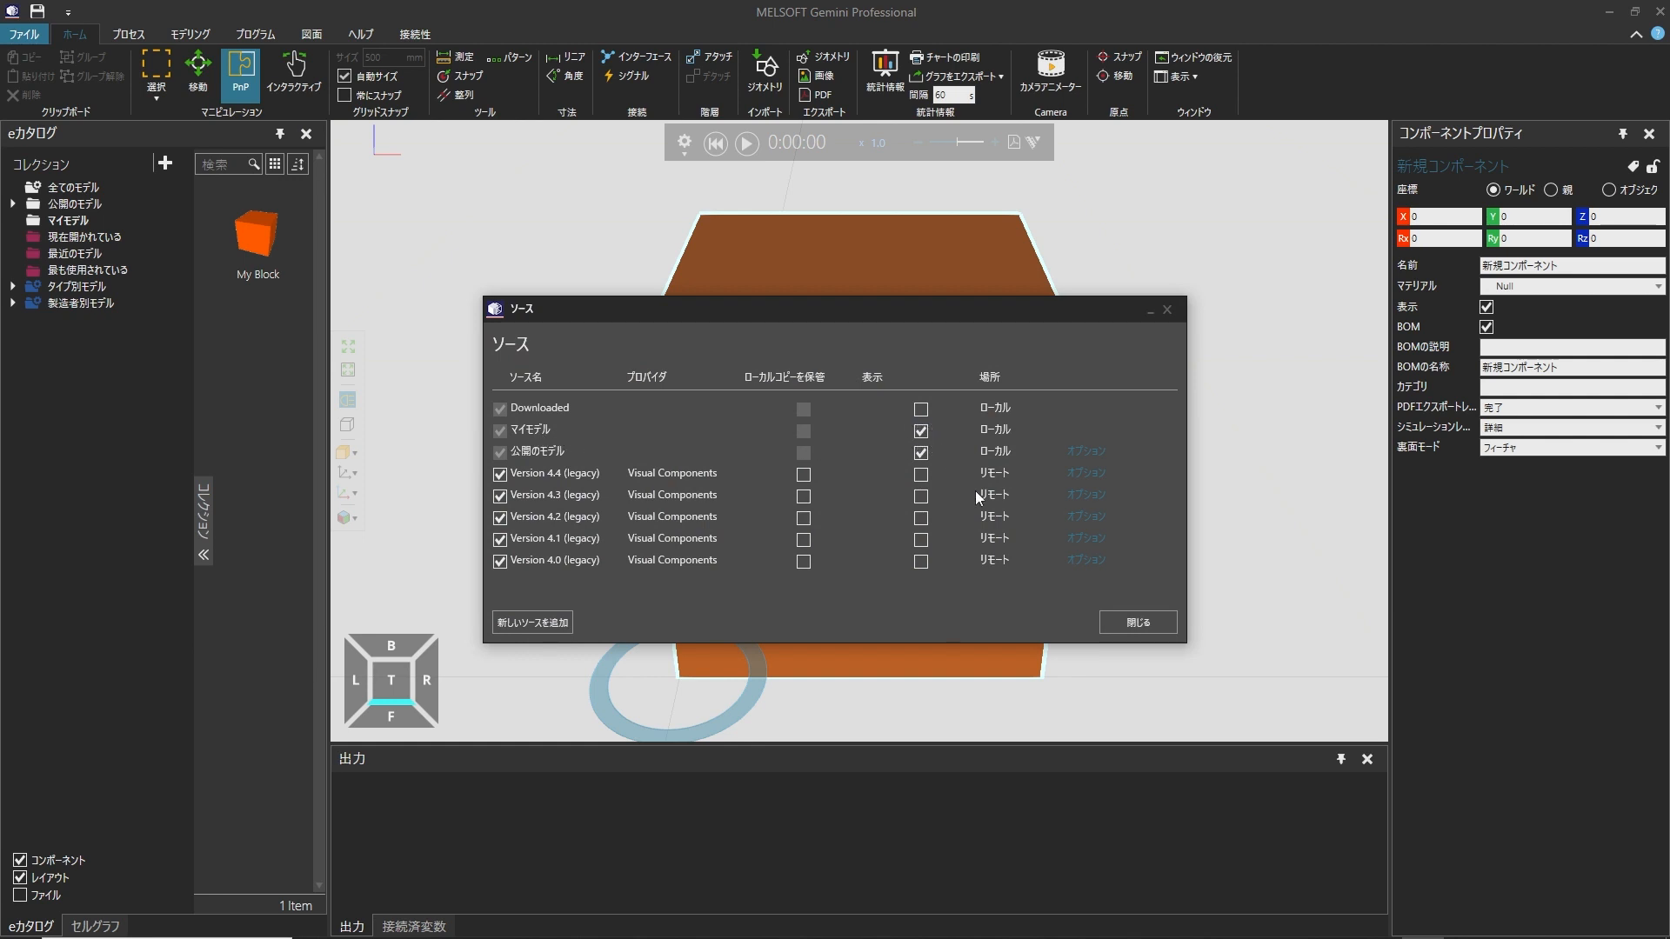
click(1119, 623)
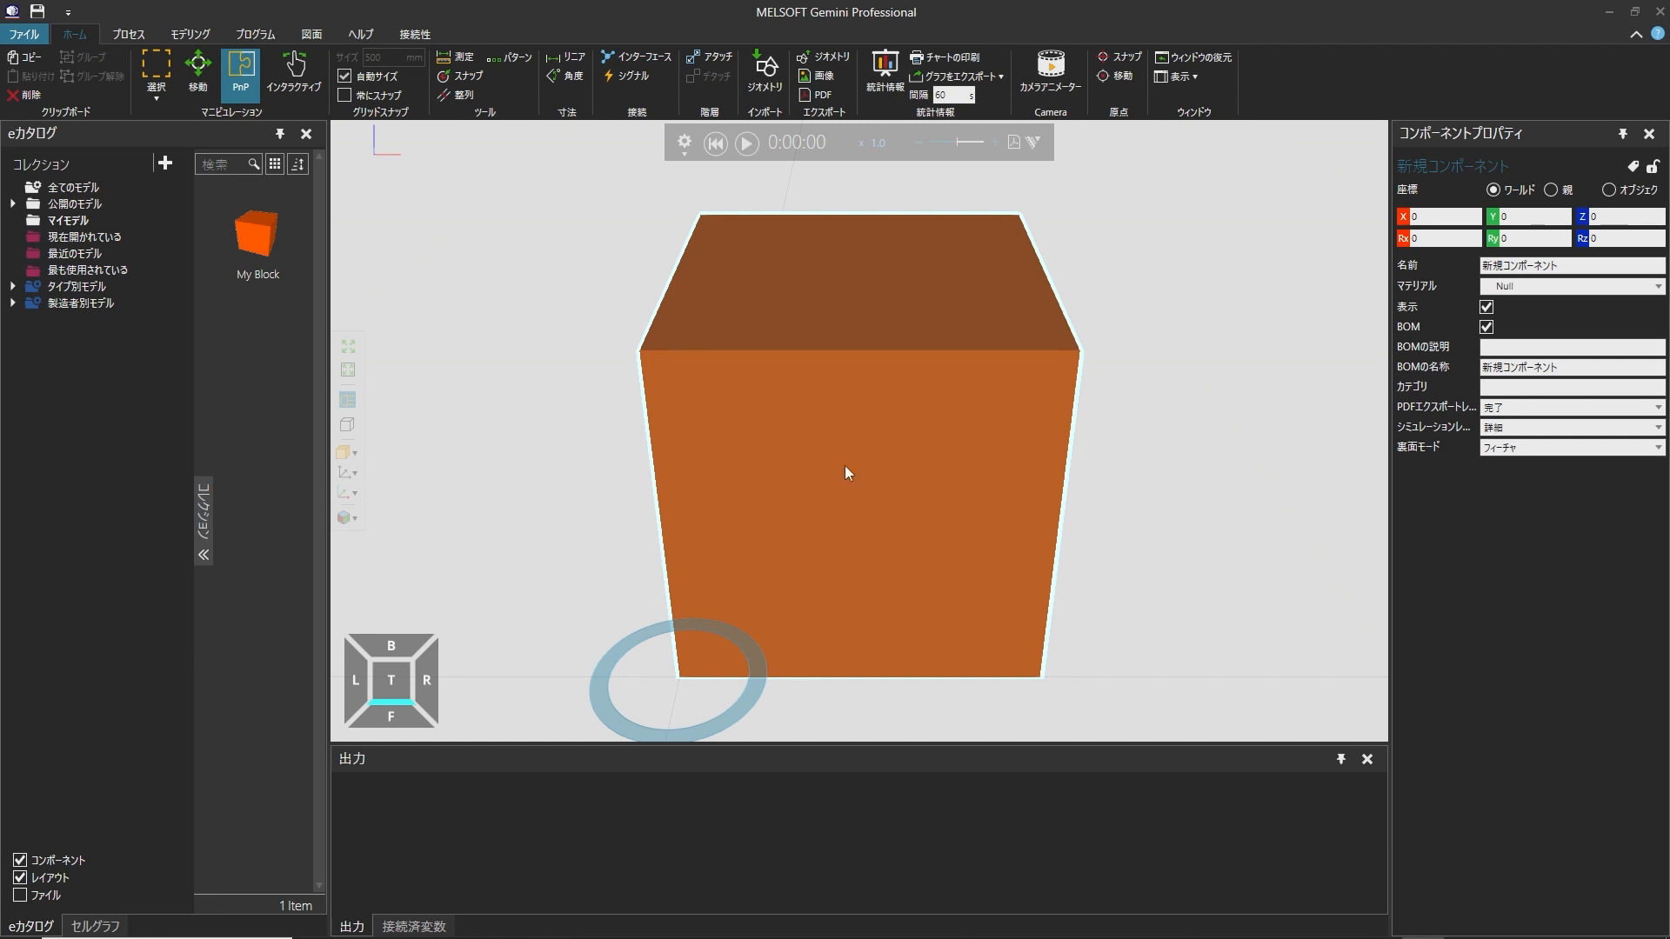
List all models (全てのモデル) in the eCatalog and enable the display of deprecated components (非推奨コンポーネントを表示)
click(94, 192)
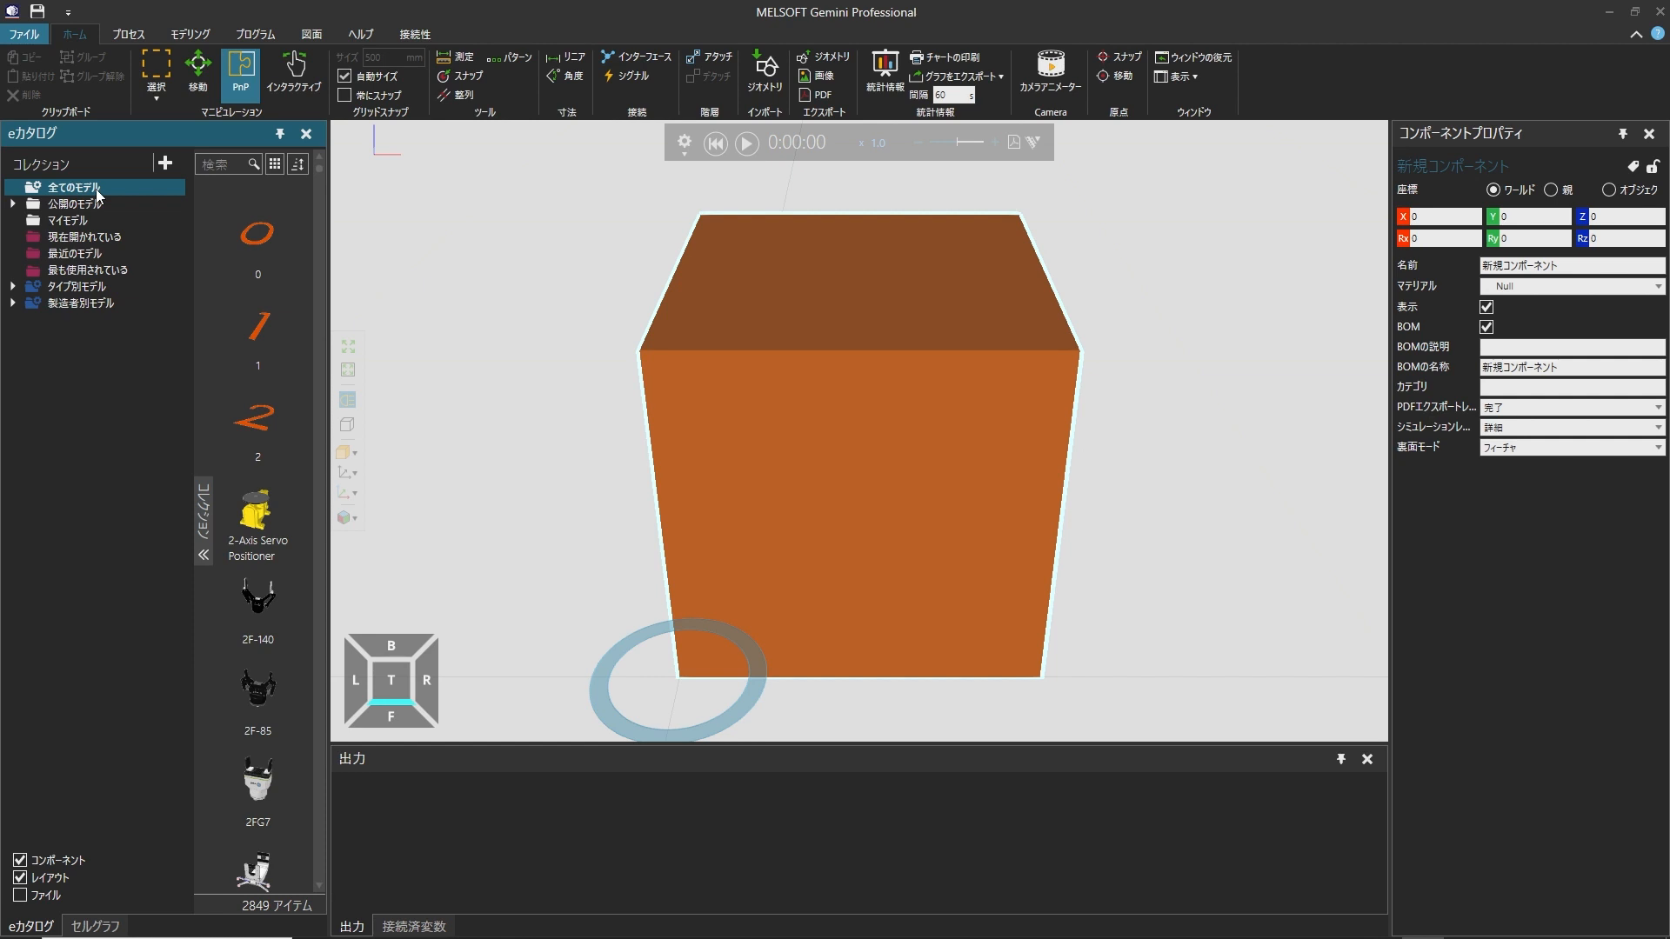
right_click(145, 223)
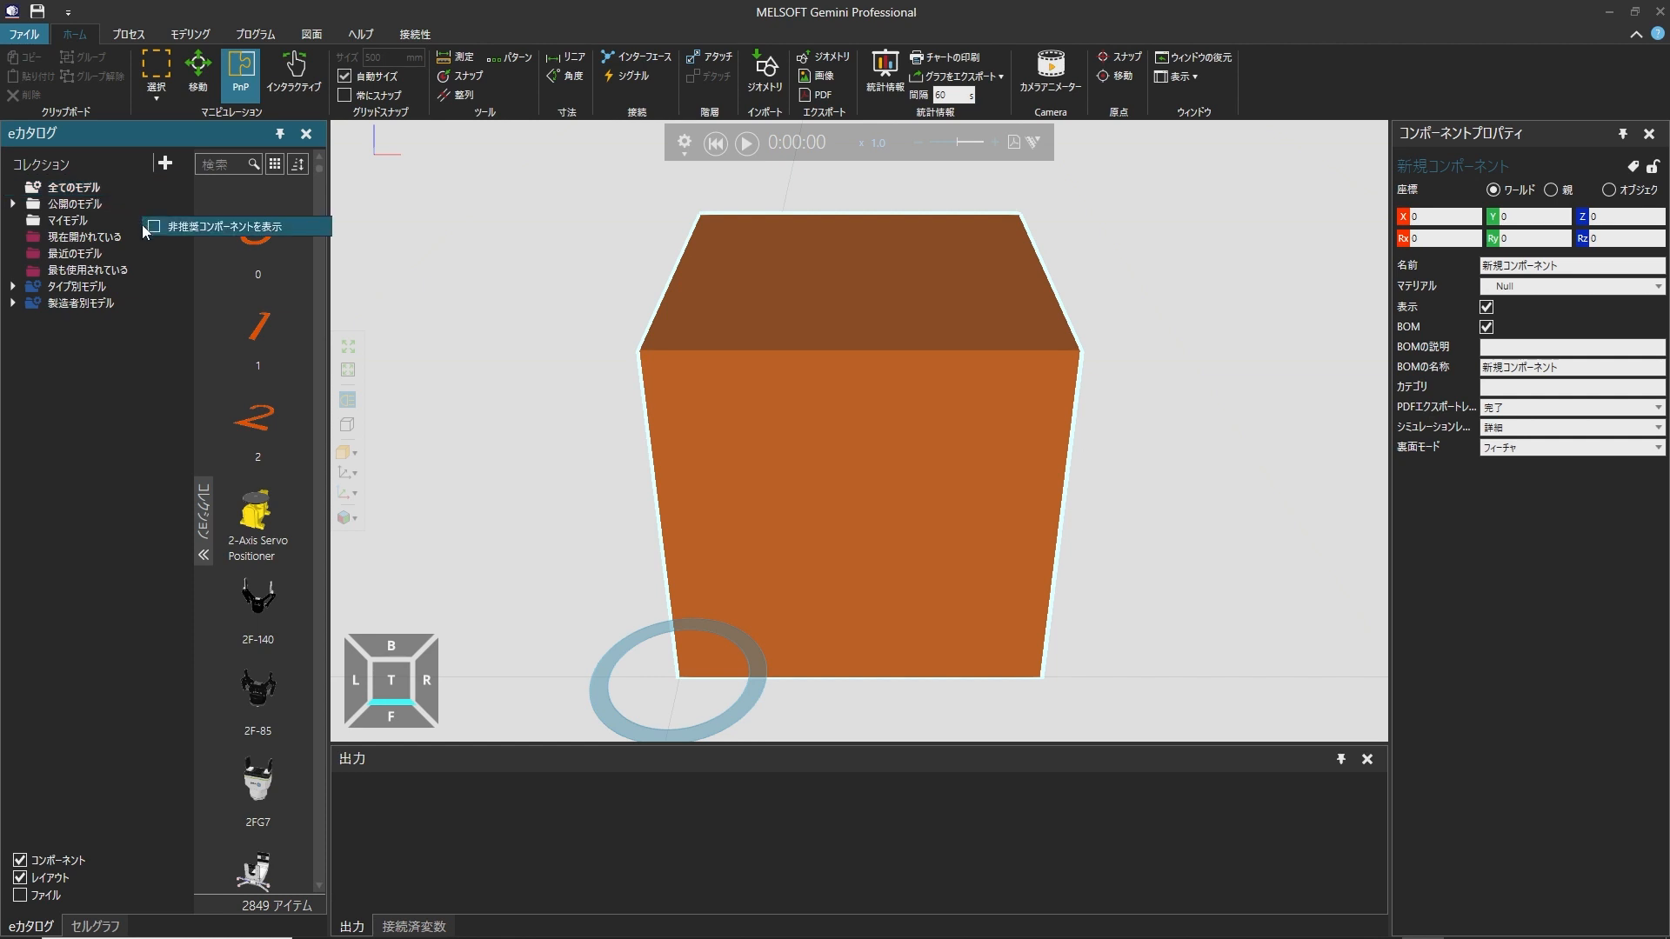
click(155, 228)
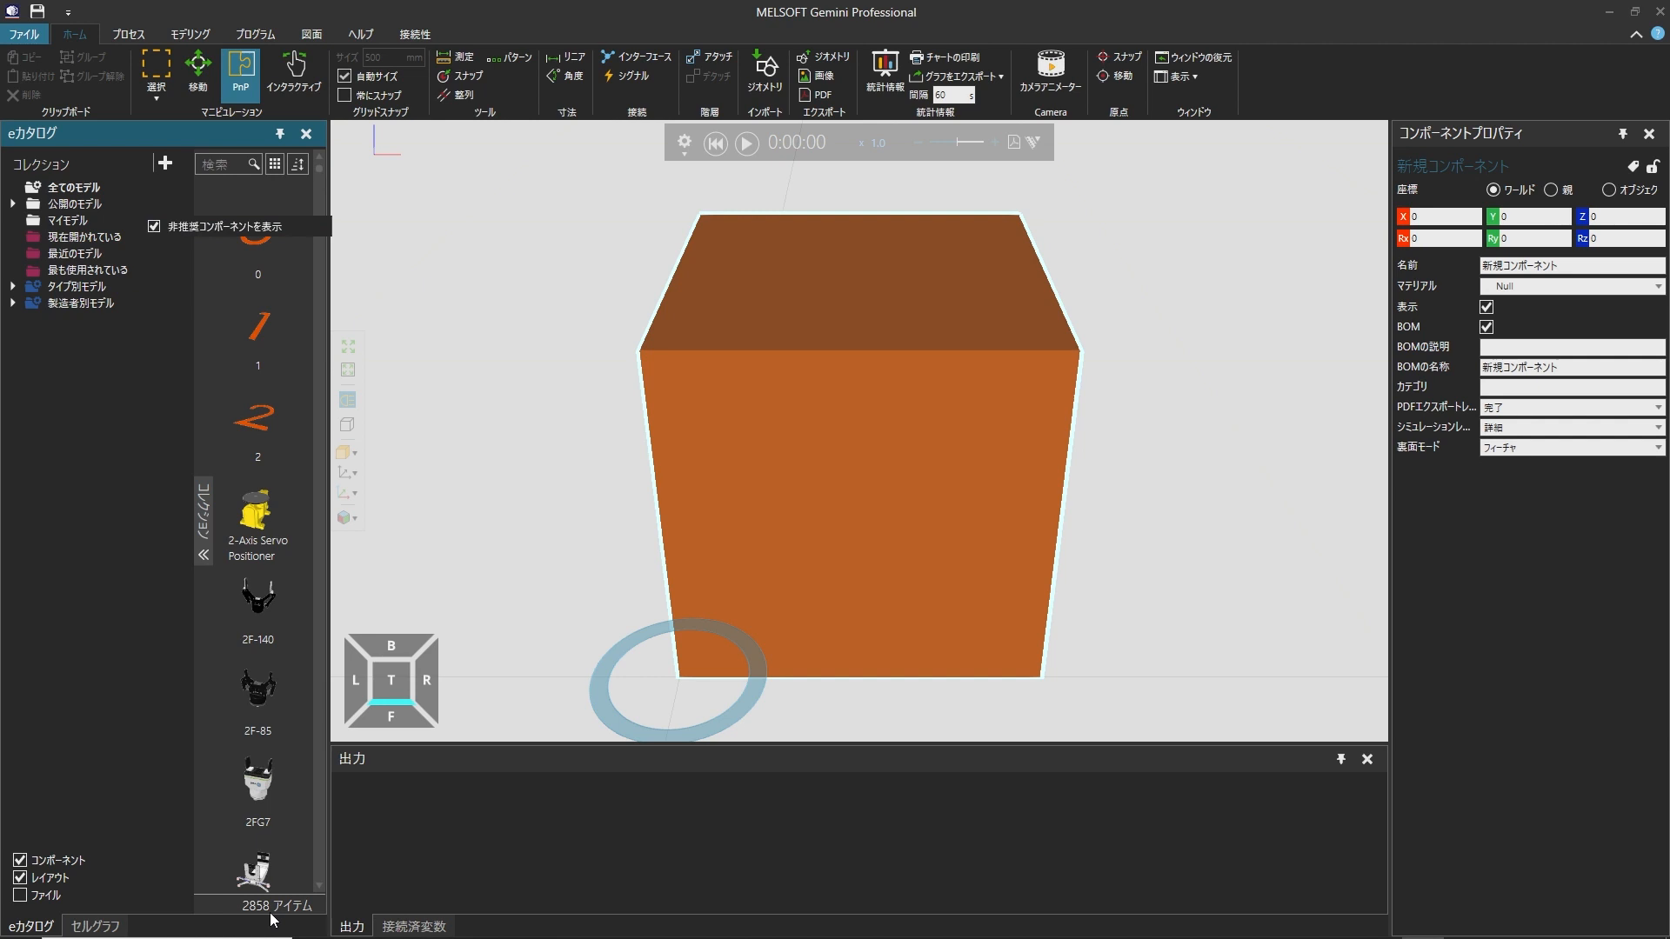
click(743, 464)
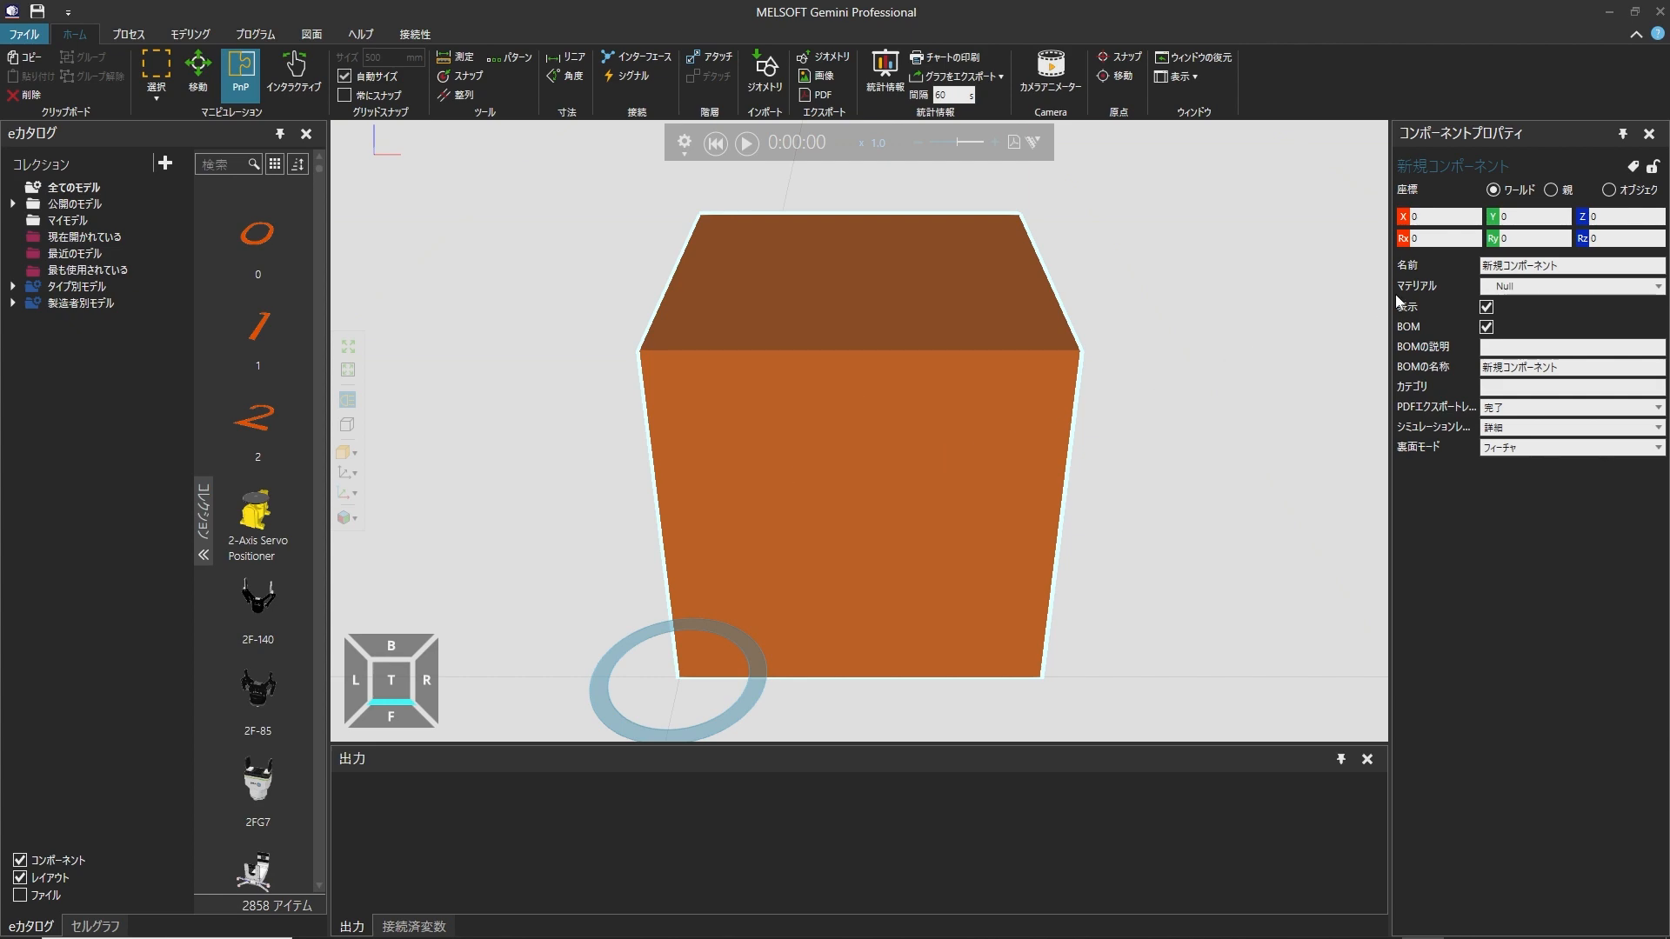
View the metadata of the block component selected in the layout
click(1631, 171)
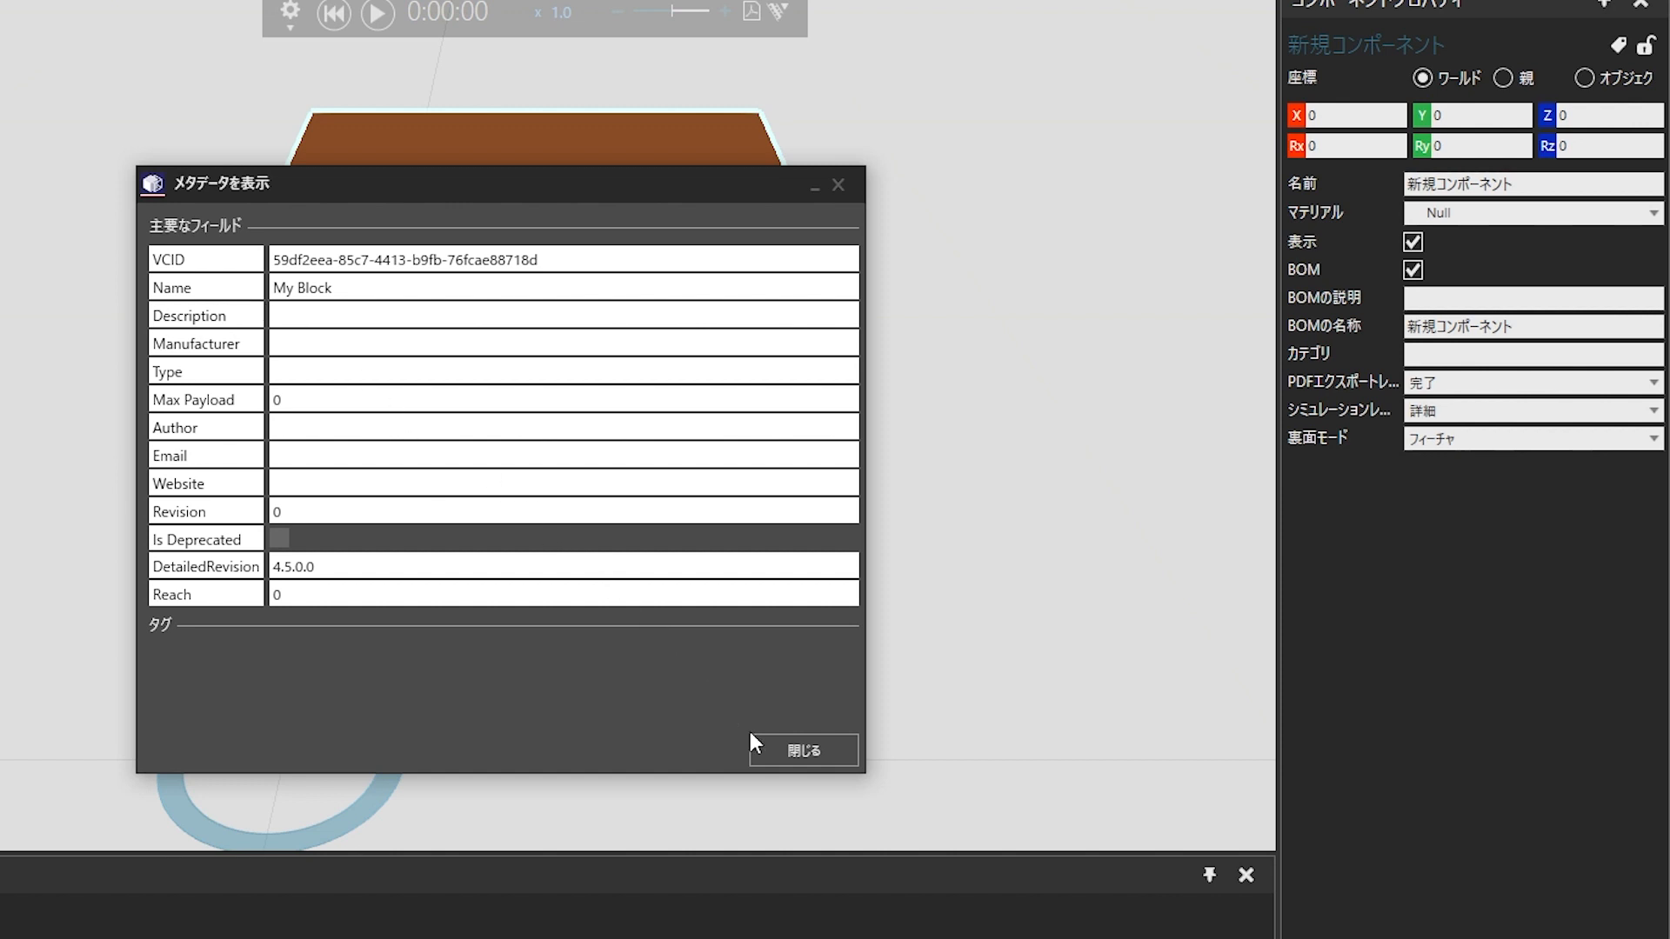
click(765, 755)
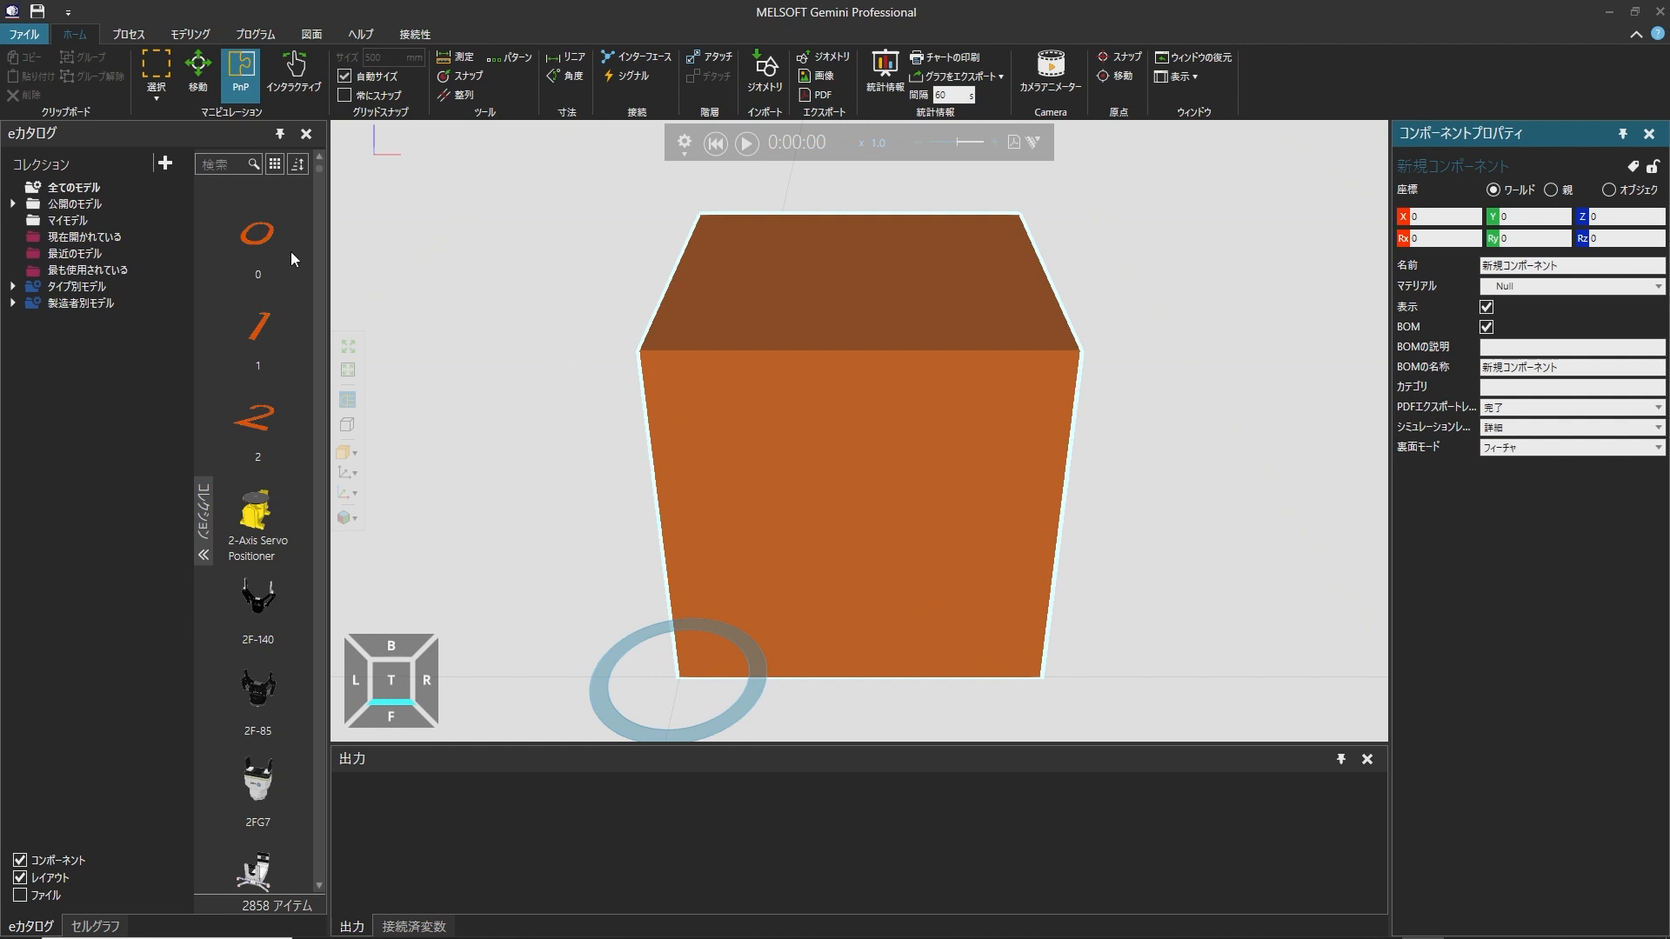
Add the tag ブロック to My Block's metadata from the マイモデル collection and check the component's metadata
click(92, 221)
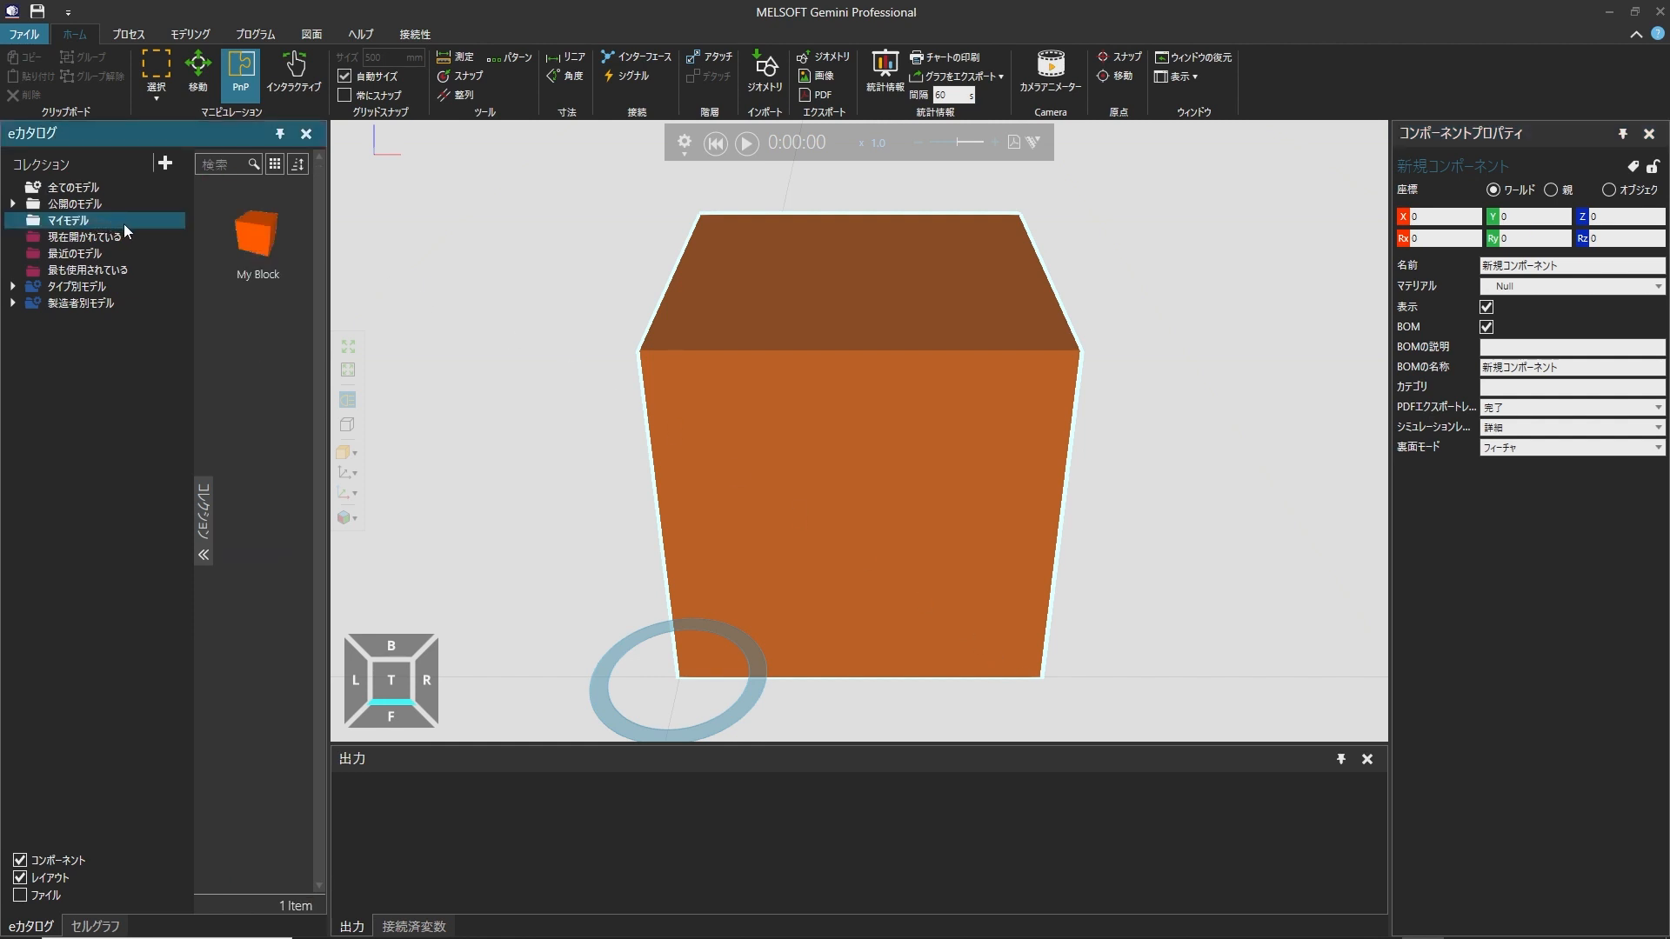
right_click(227, 253)
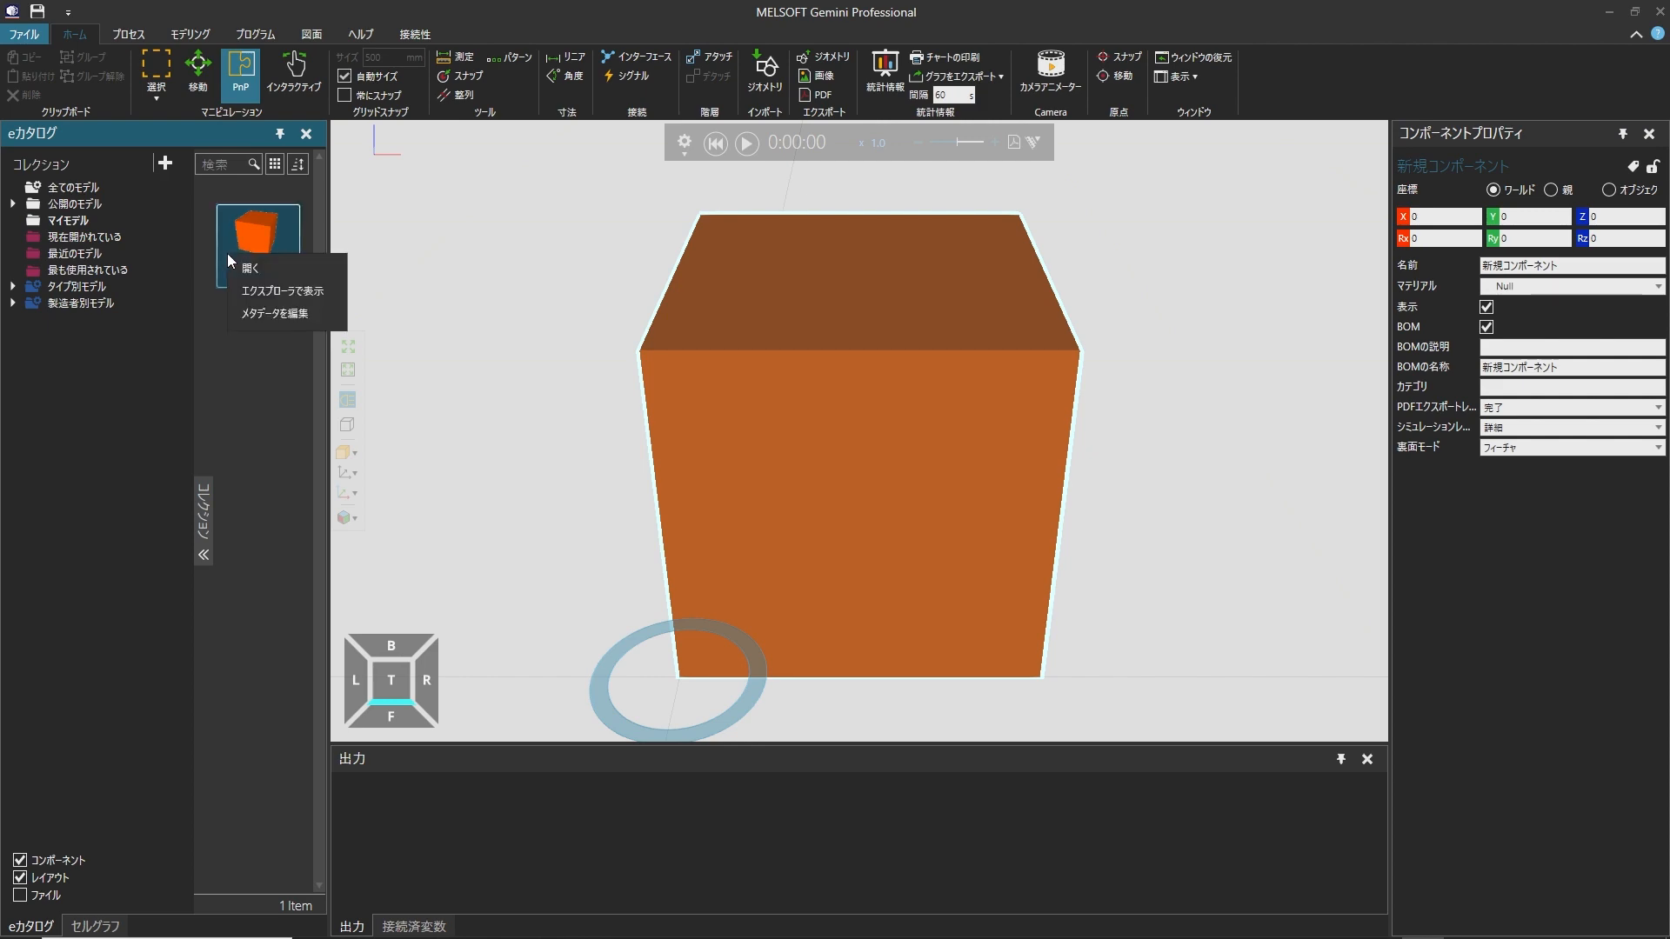
click(249, 318)
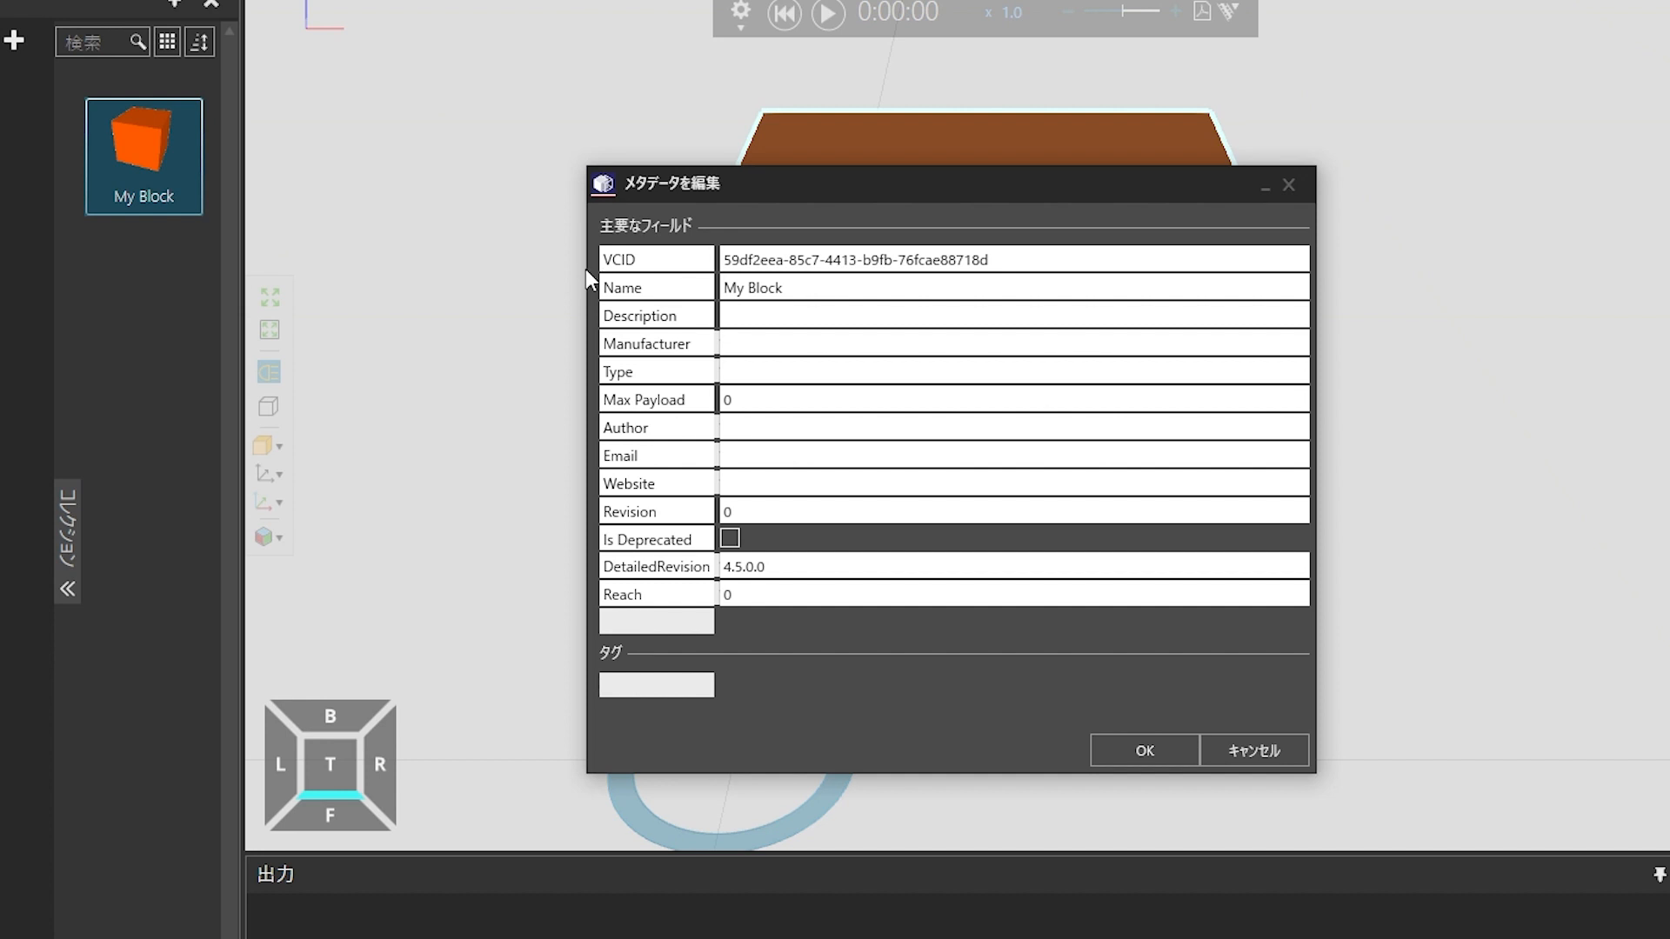
click(652, 679)
text(furokku)
key(space)
key(Return)
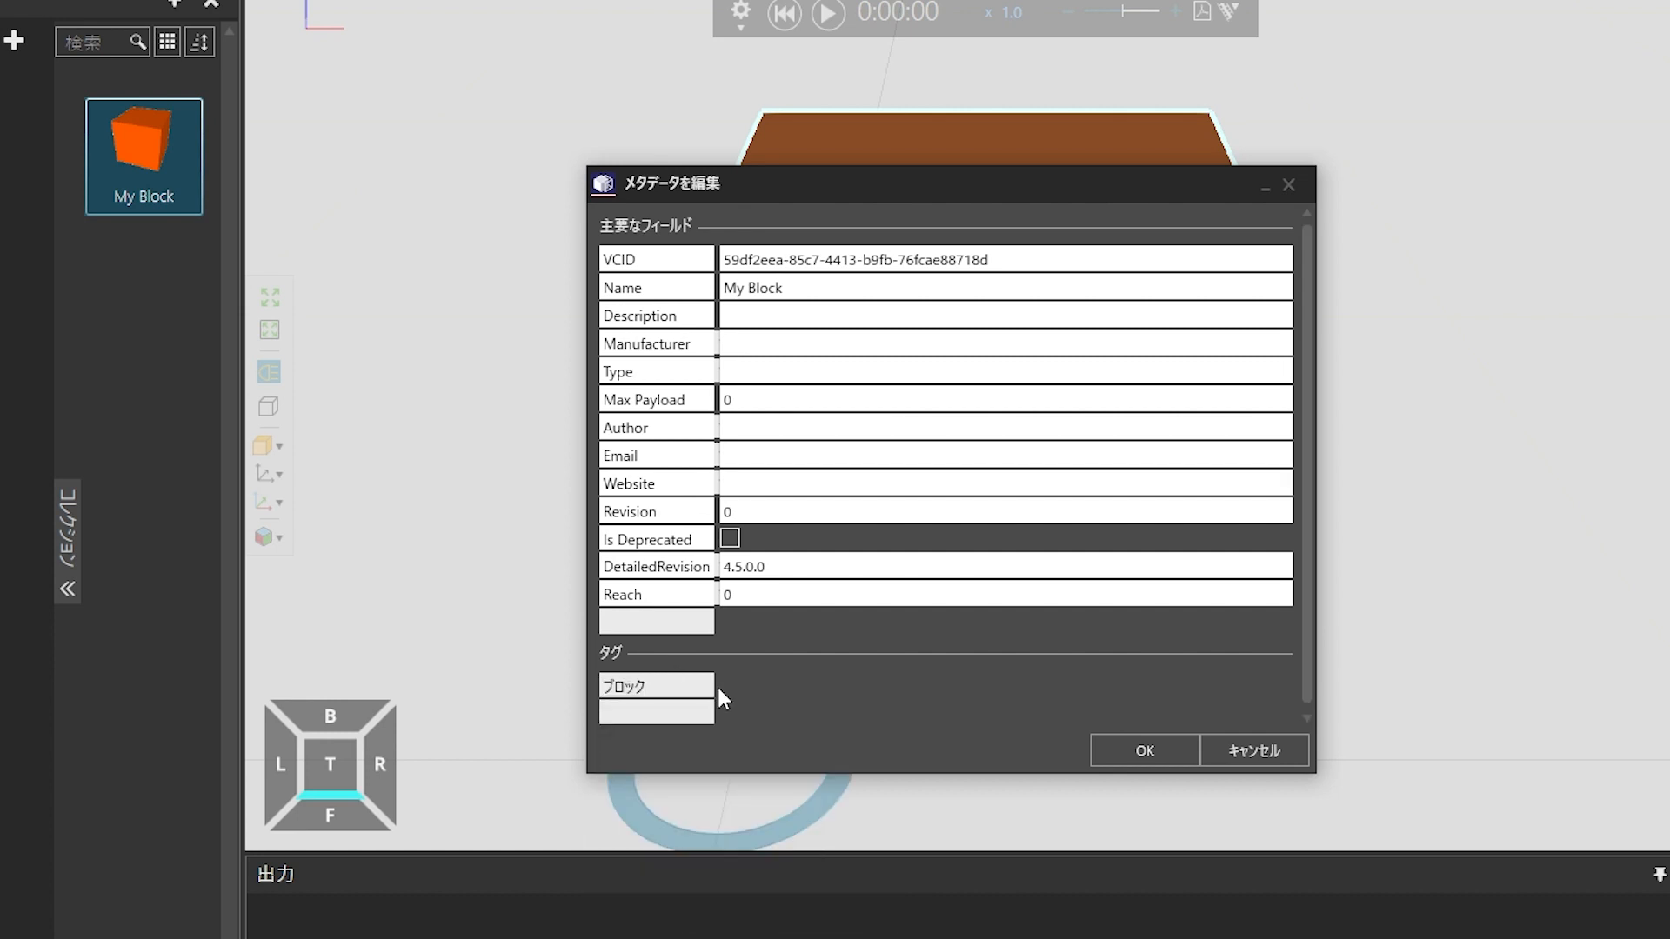
click(1109, 754)
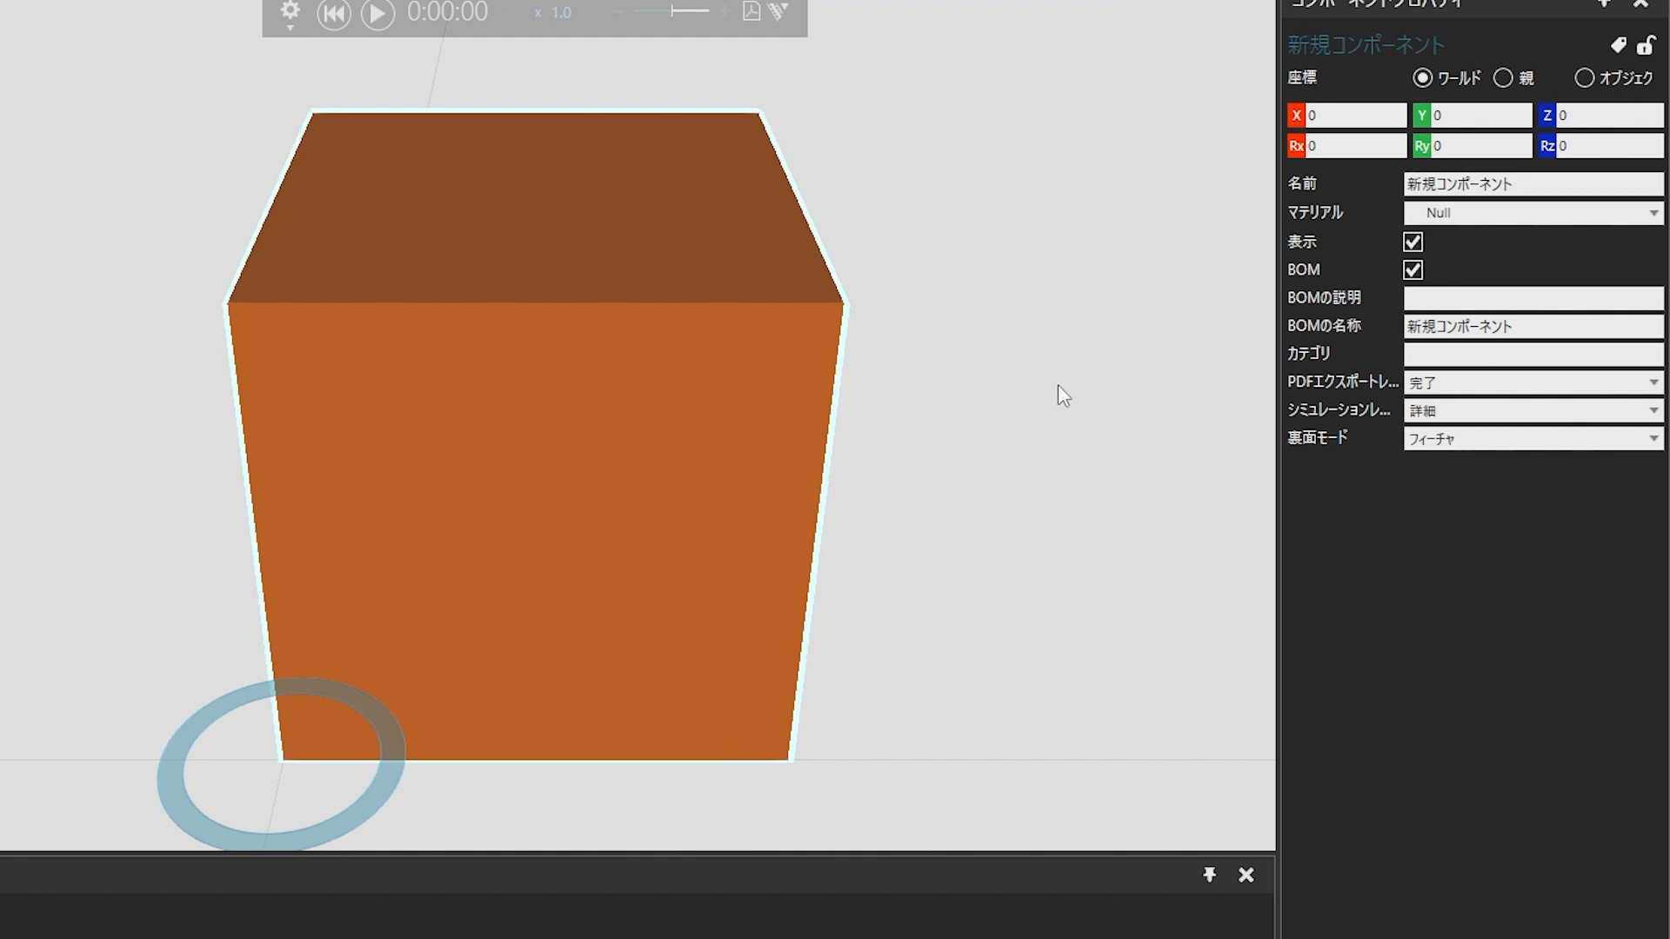
click(1612, 45)
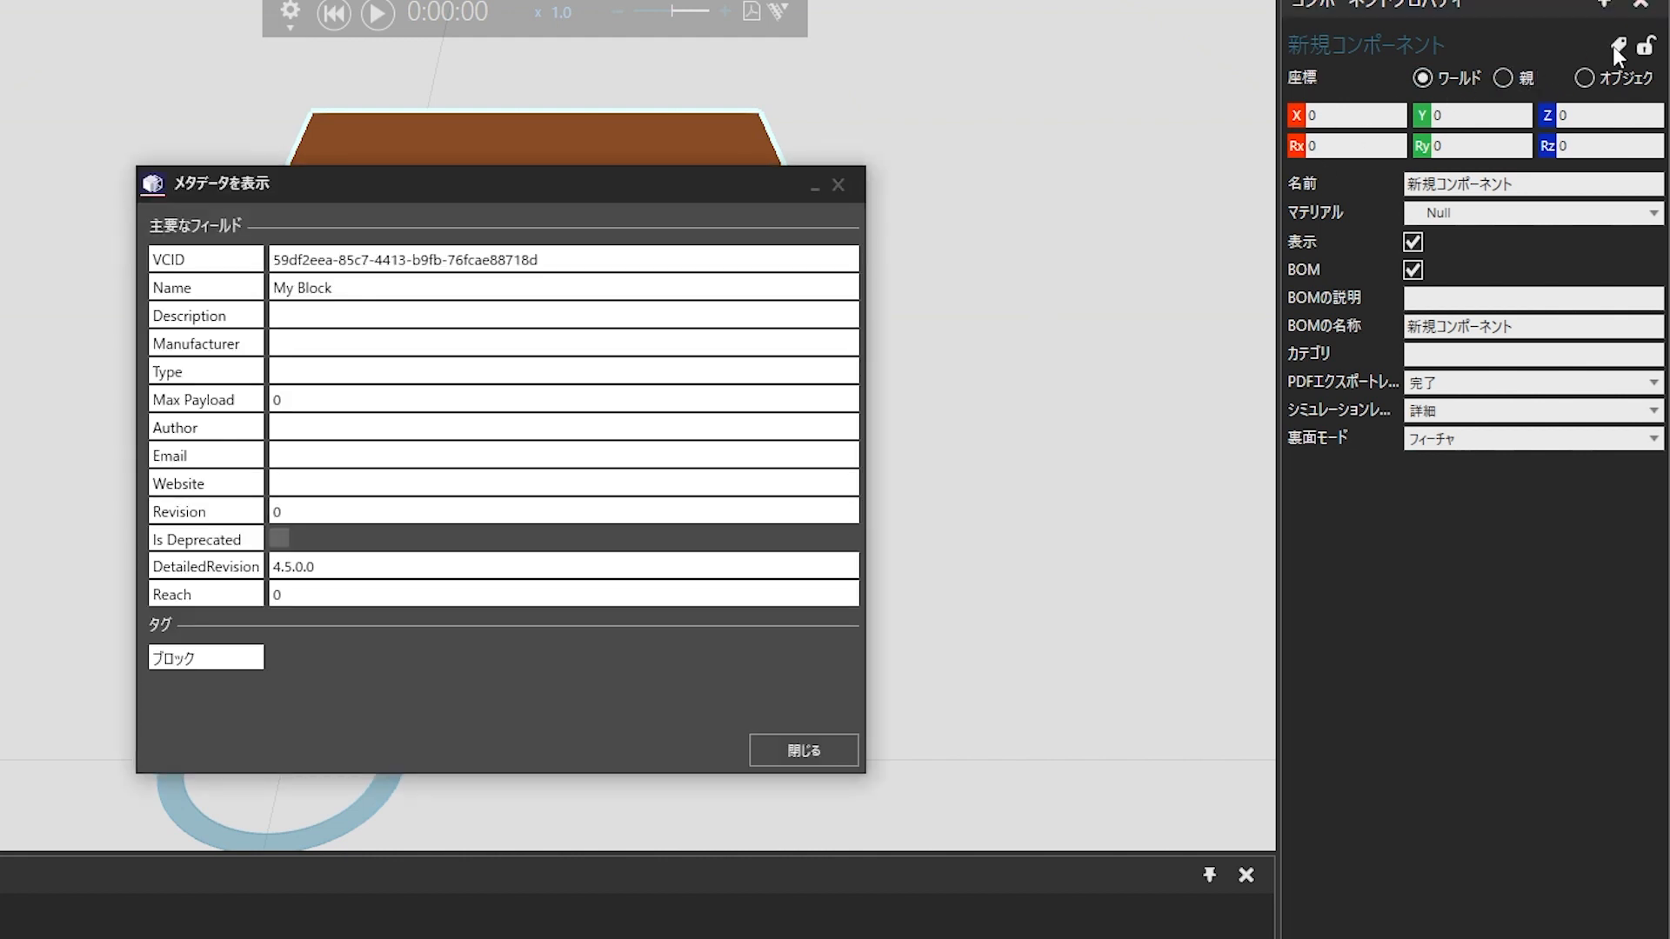